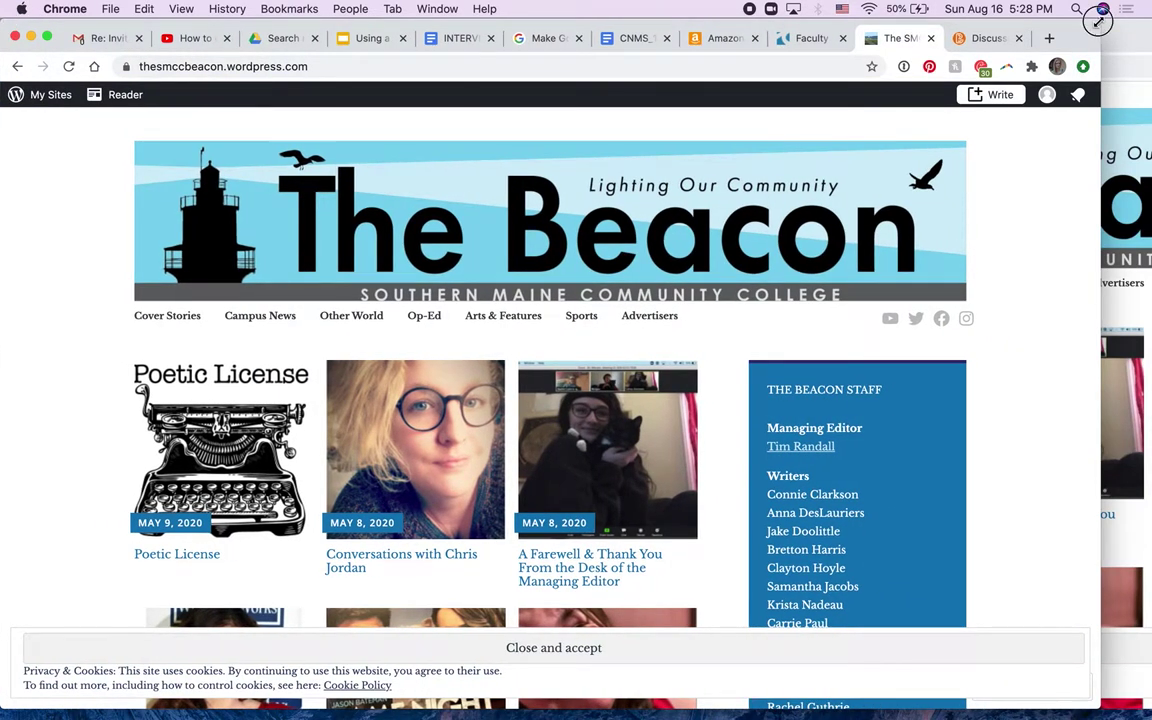
Widen the browser, close The Beacon's cookie notice, and scroll the homepage and back to the top.
left_click_drag(1100, 25, 1143, 20)
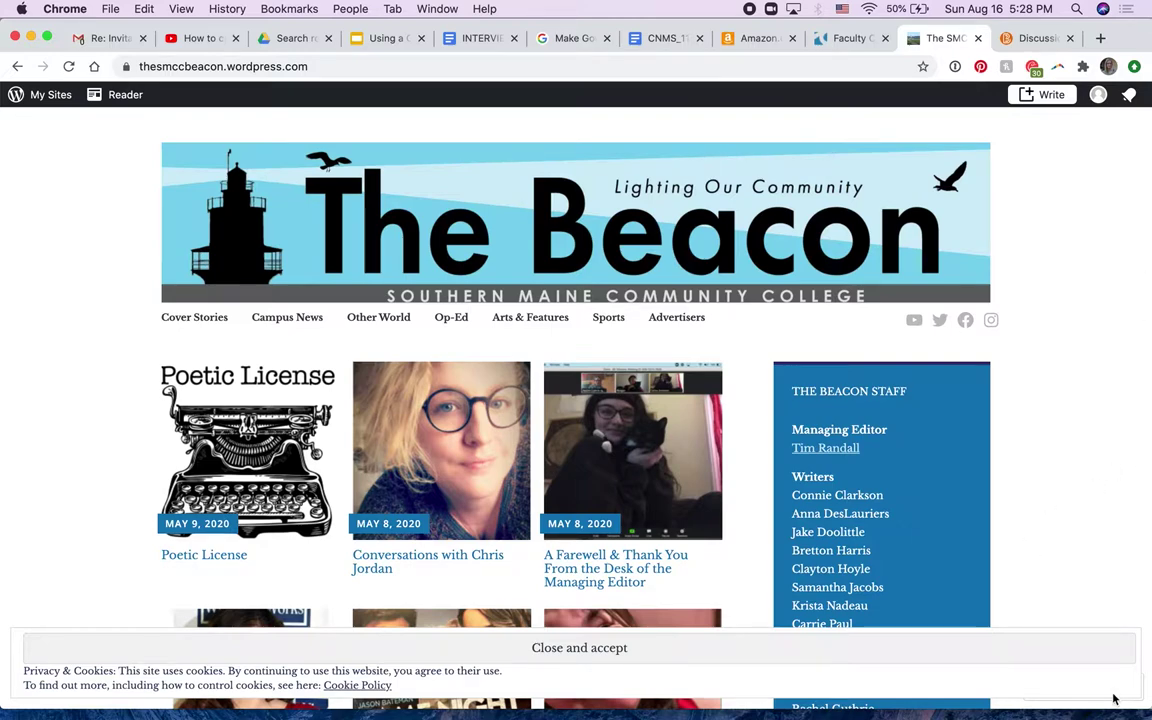
left_click(1059, 652)
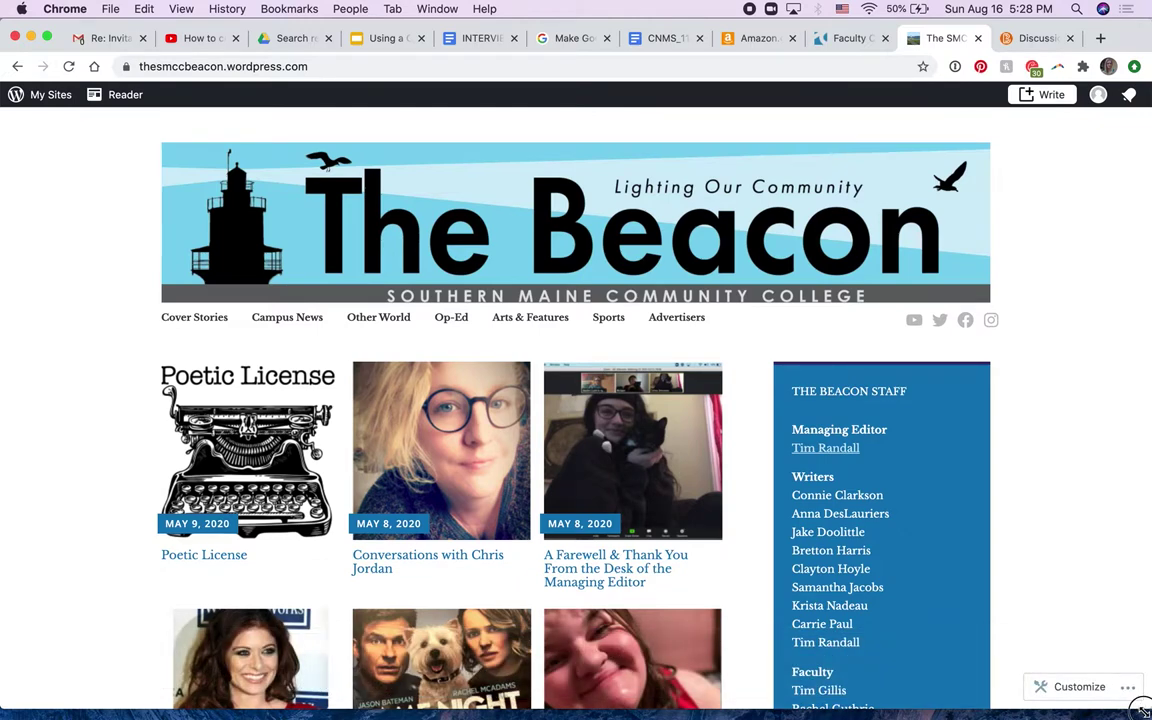
mouse_move(700, 714)
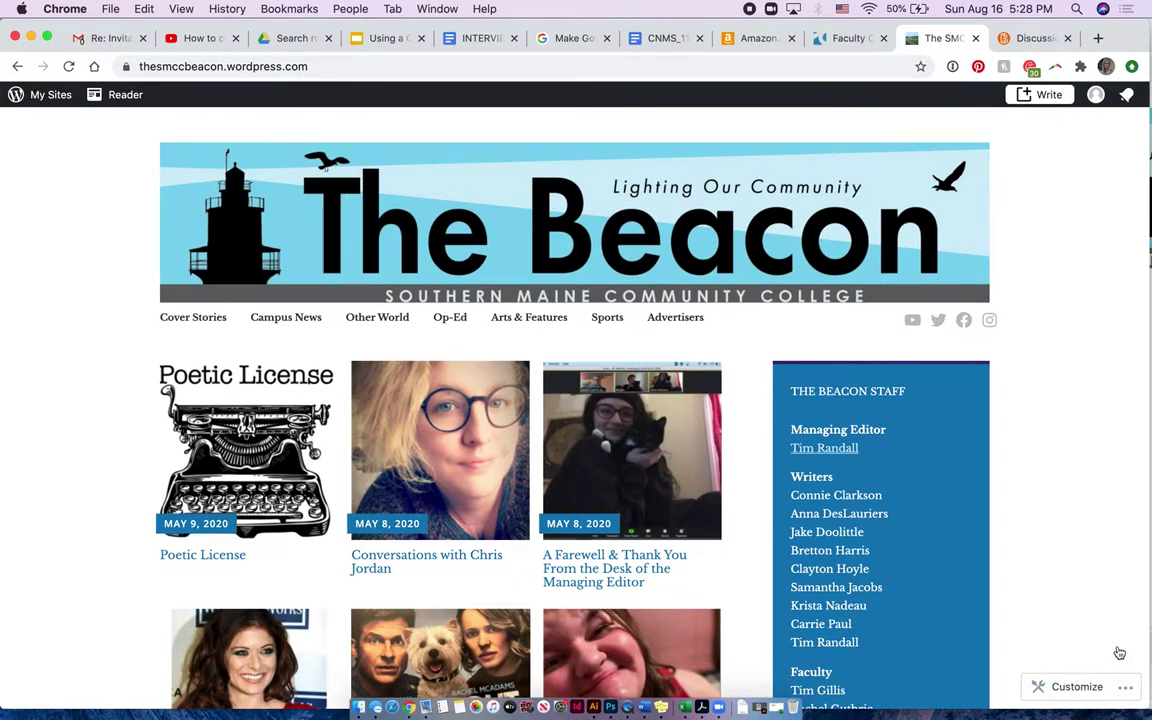
scroll(1078, 473, "down", 5)
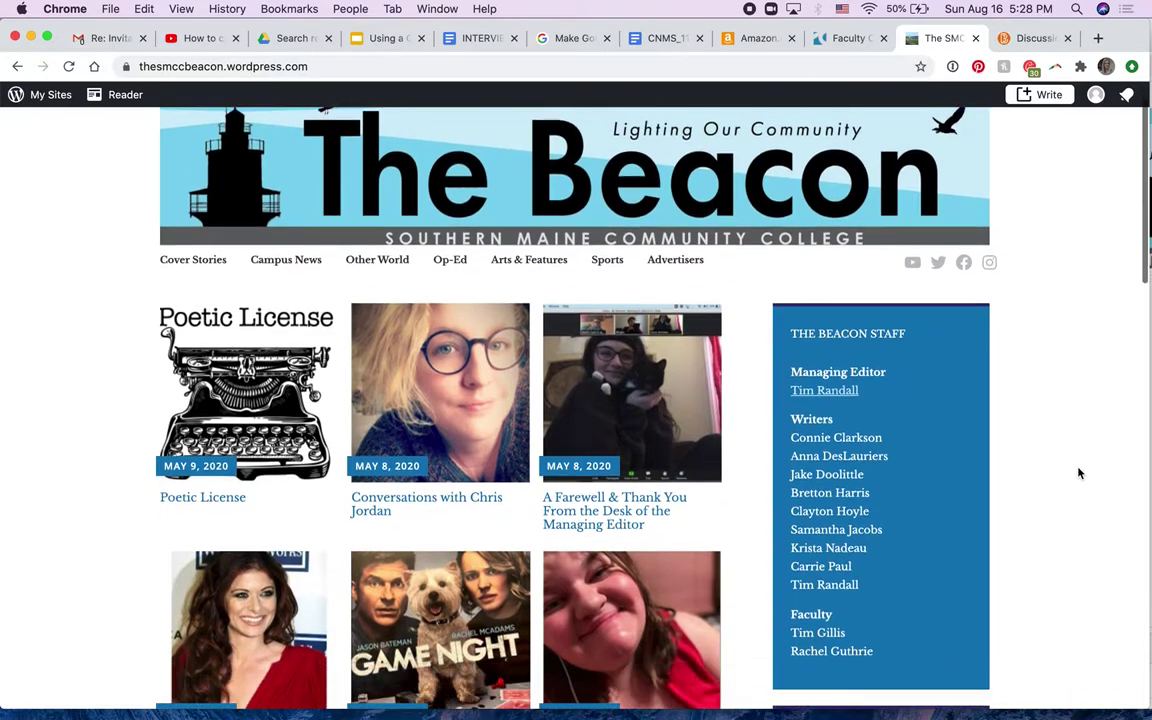
scroll(1078, 473, "down", 5)
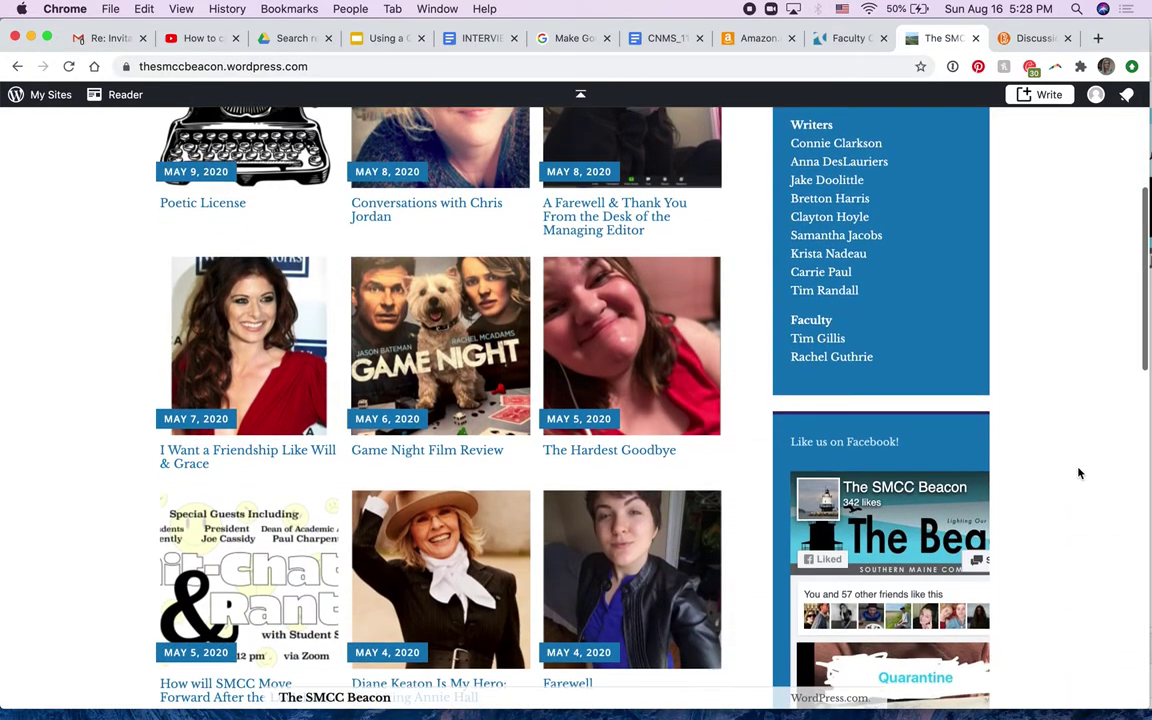
scroll(1078, 473, "up", 10)
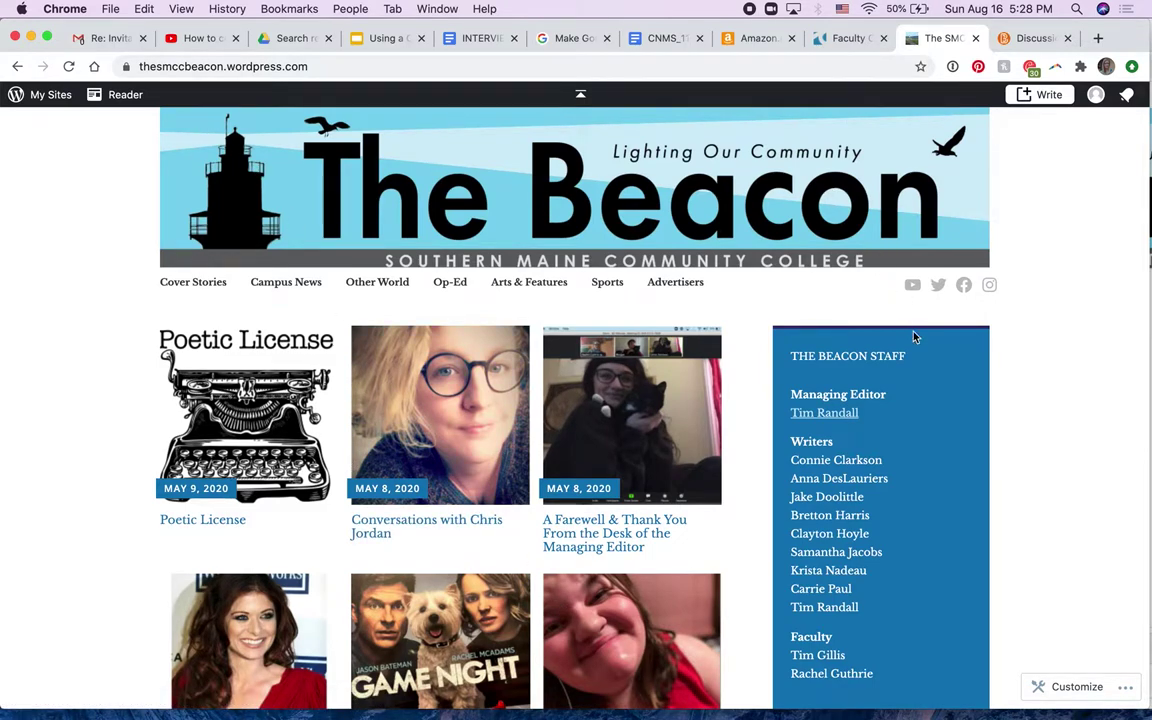
scroll(922, 399, "down", 4)
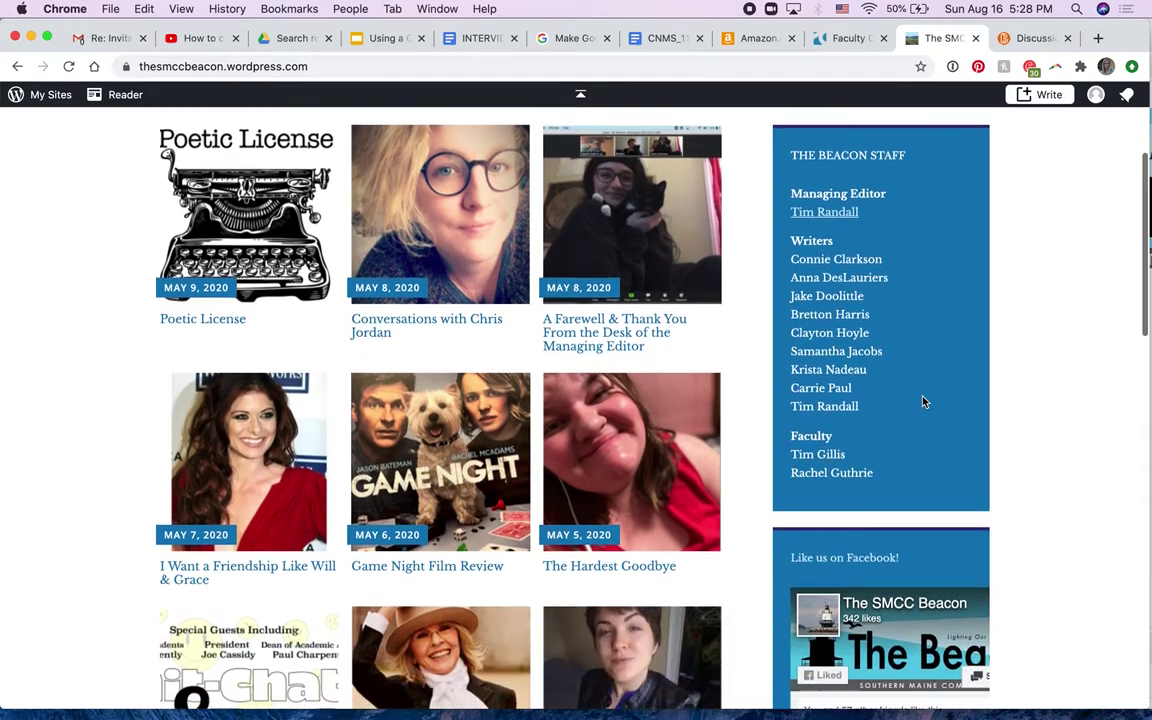
scroll(922, 401, "down", 4)
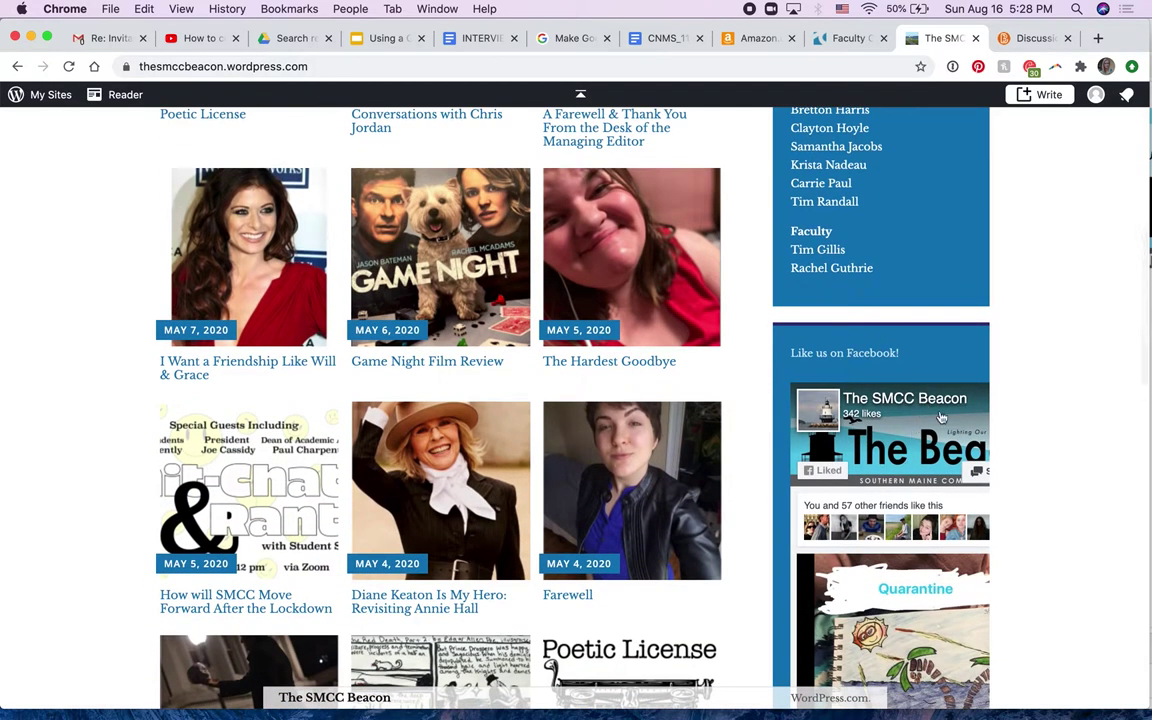
scroll(1036, 504, "down", 2)
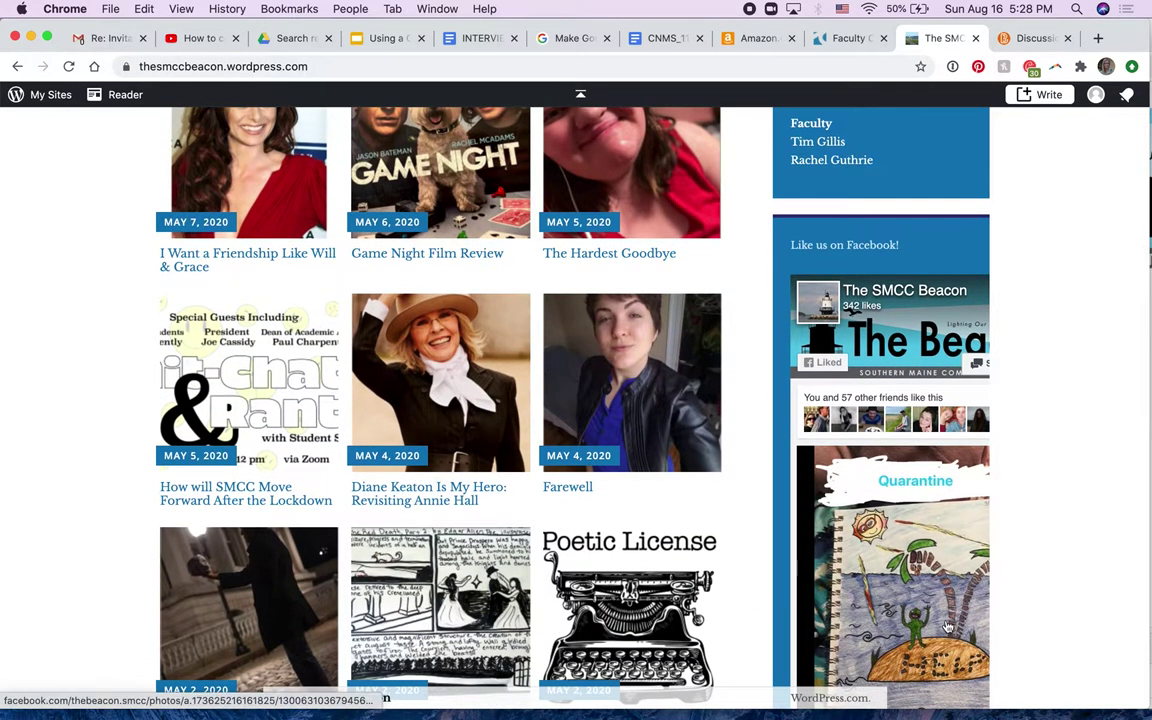
scroll(947, 627, "down", 10)
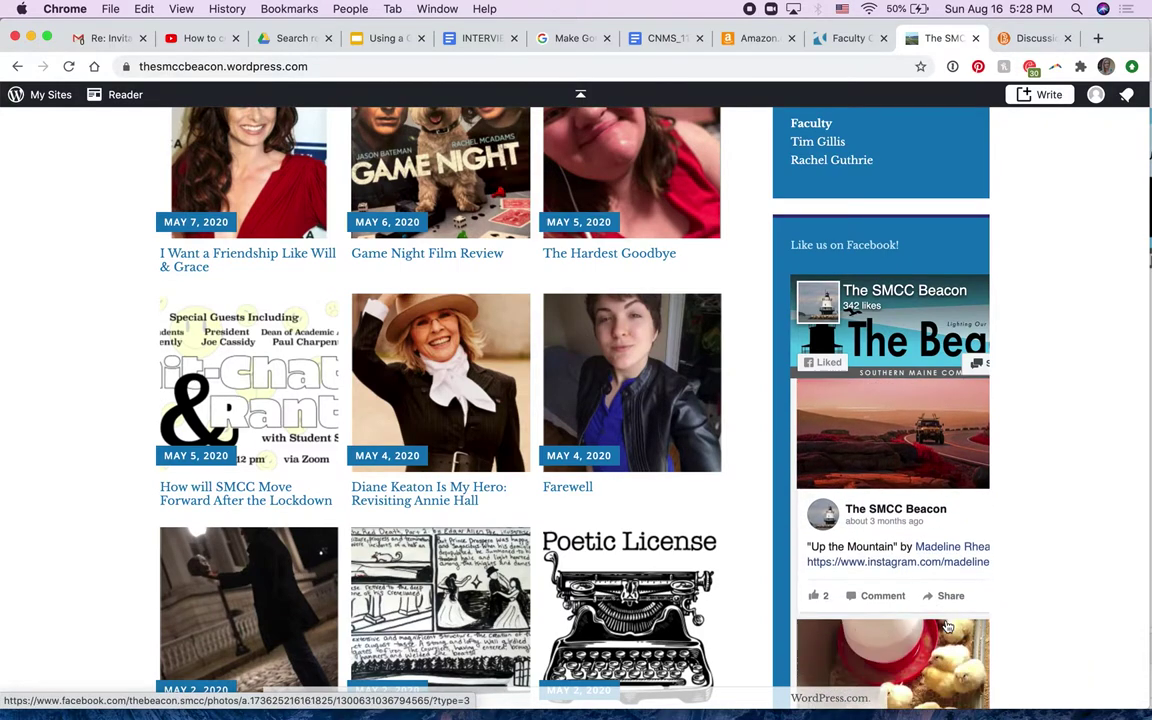
scroll(947, 627, "down", 3)
scroll(947, 627, "up", 10)
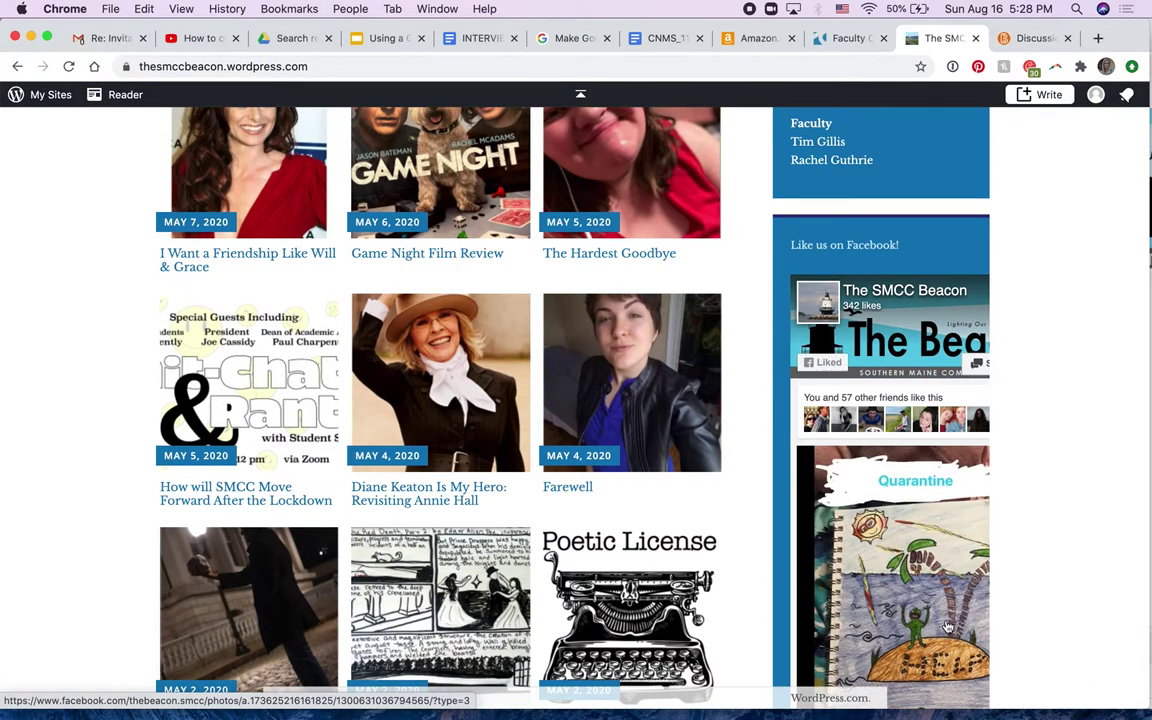
scroll(947, 627, "up", 10)
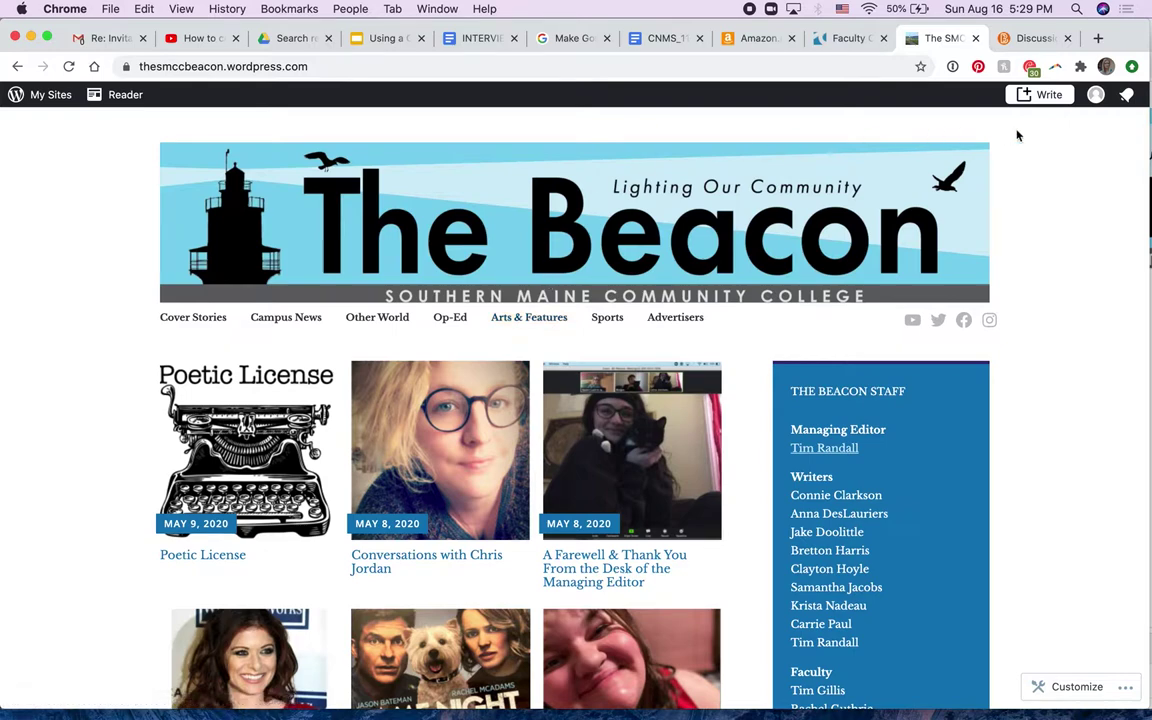
Start a new blank post draft, then open the Downloads folder from the Dock.
left_click(1046, 98)
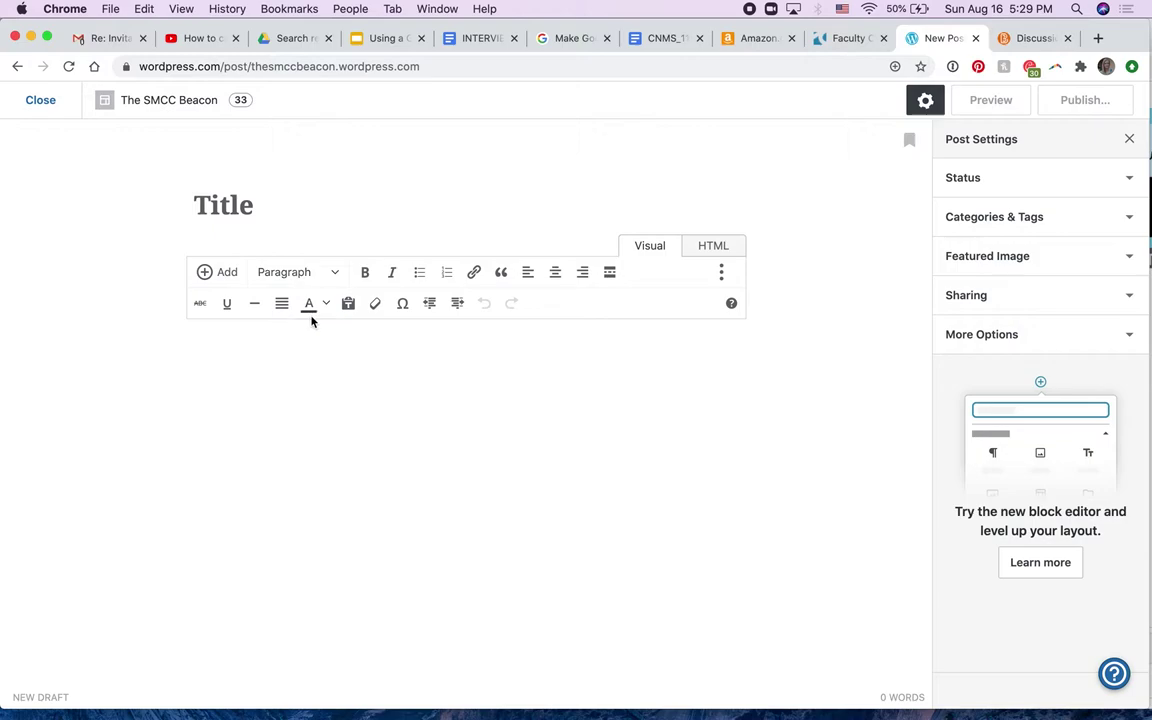
mouse_move(530, 694)
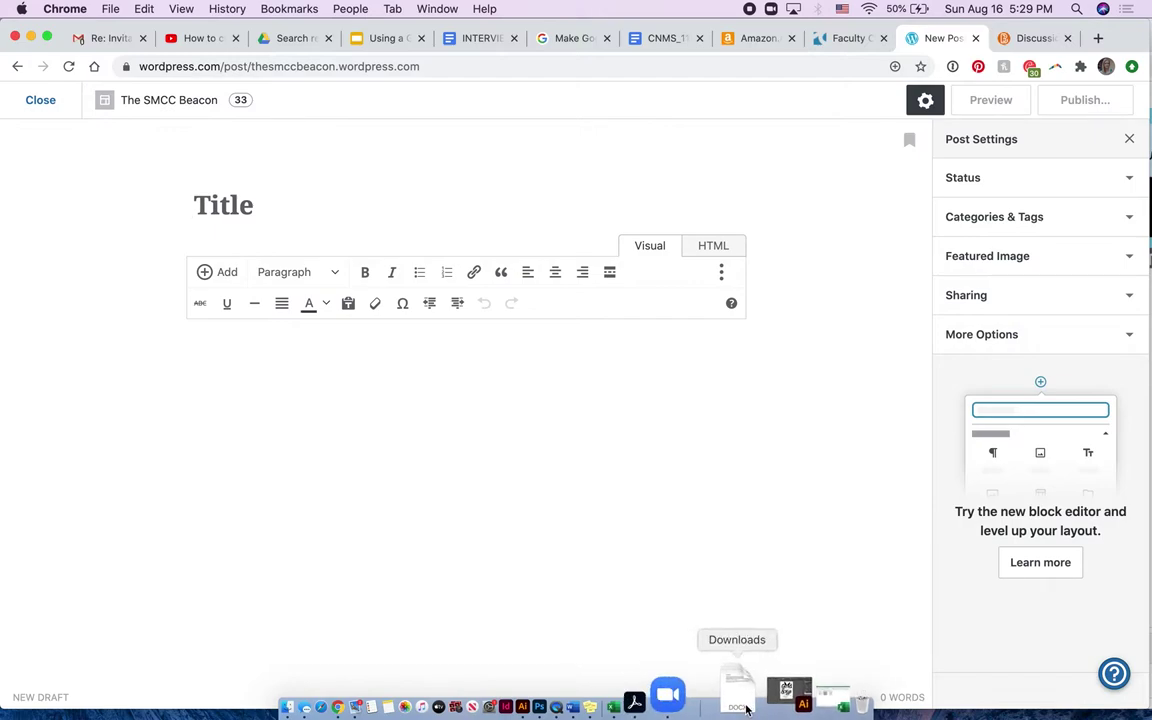
right_click(745, 688)
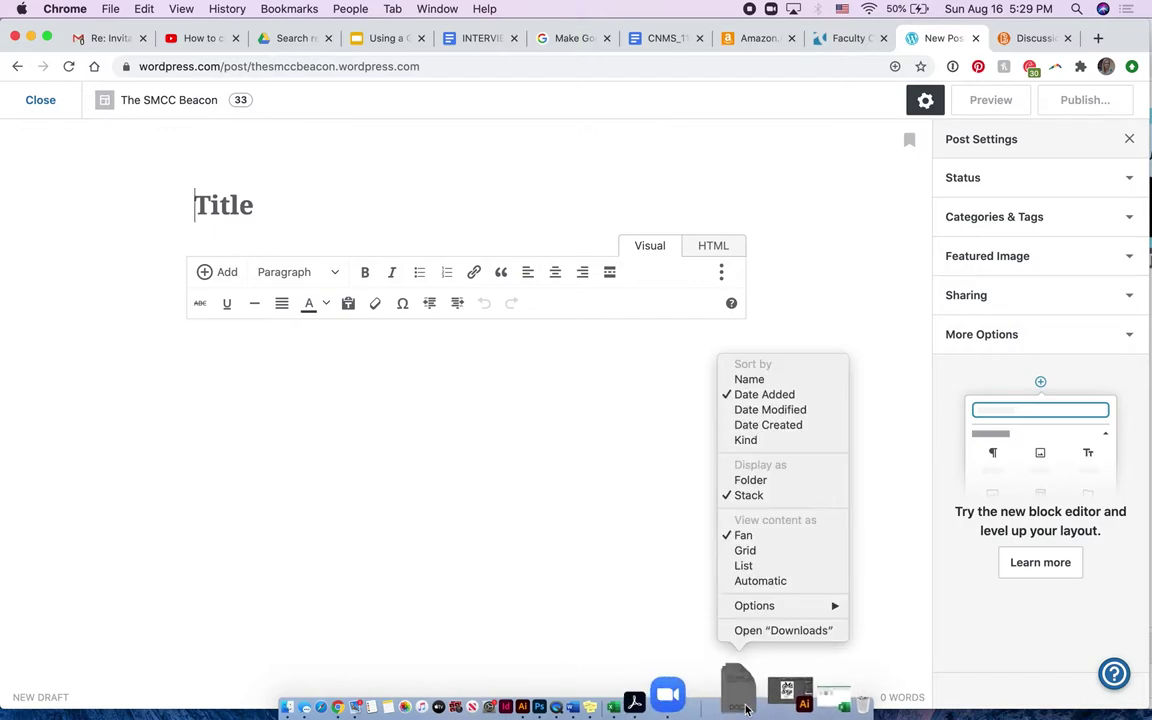
left_click(766, 632)
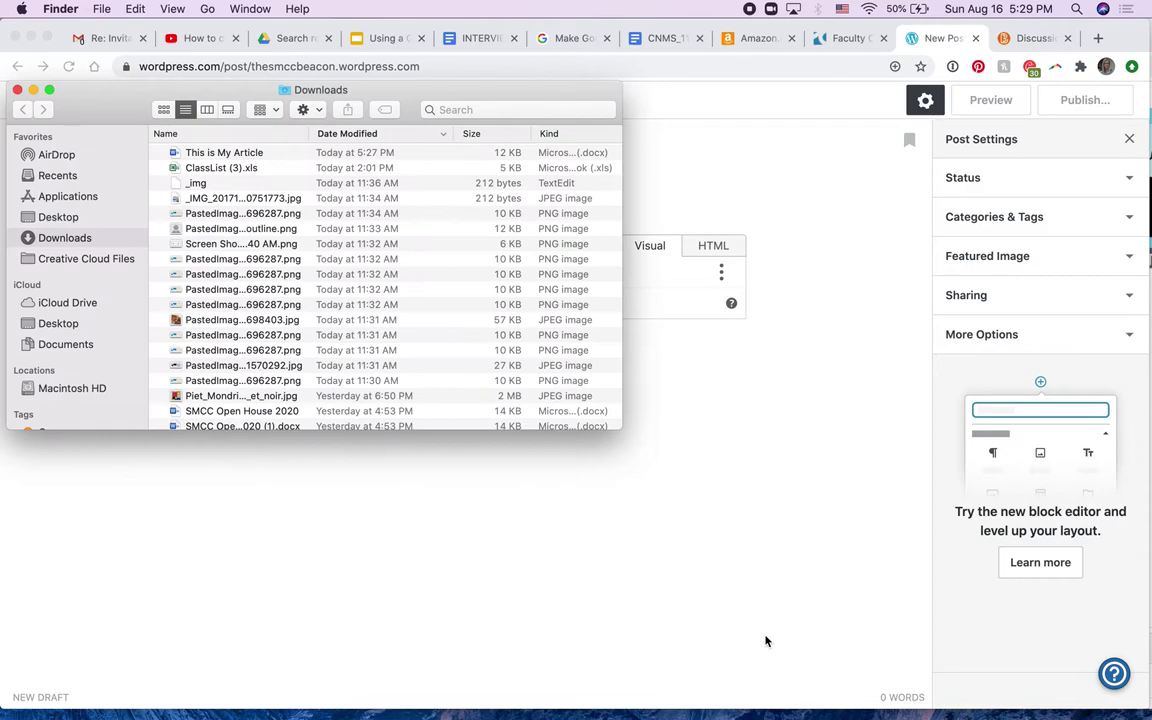
Open 'This is My Article' in Word and copy the byline and both body paragraphs.
double_click(224, 154)
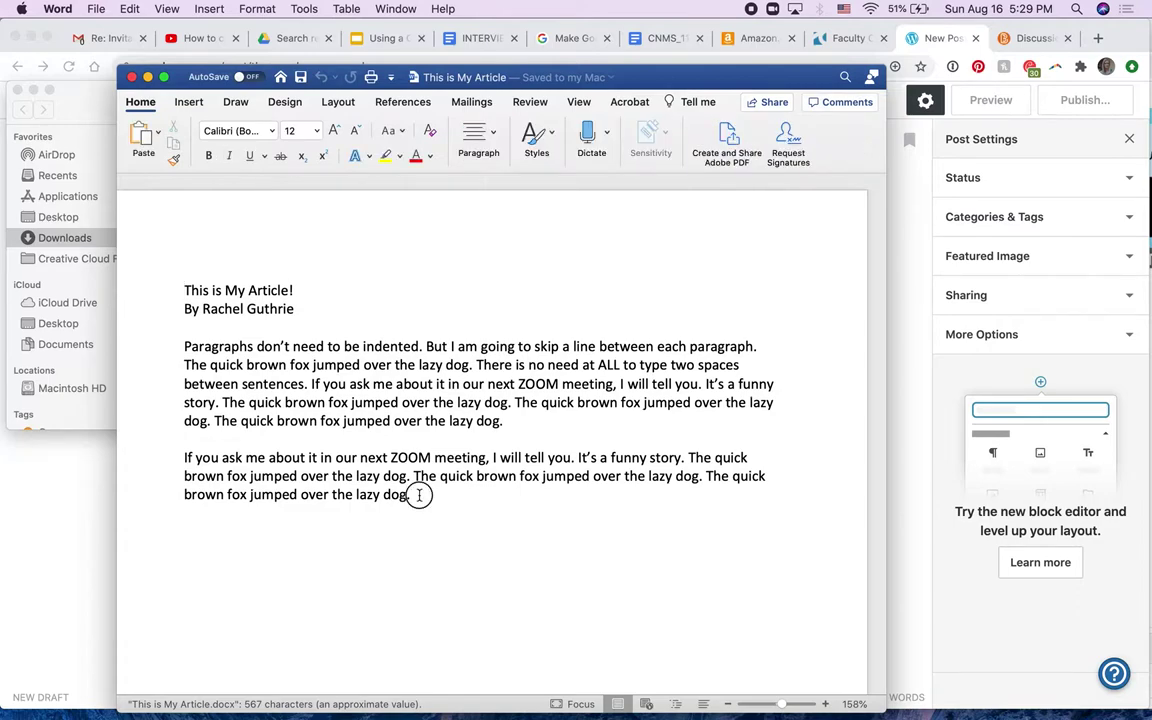
left_click_drag(430, 495, 177, 313)
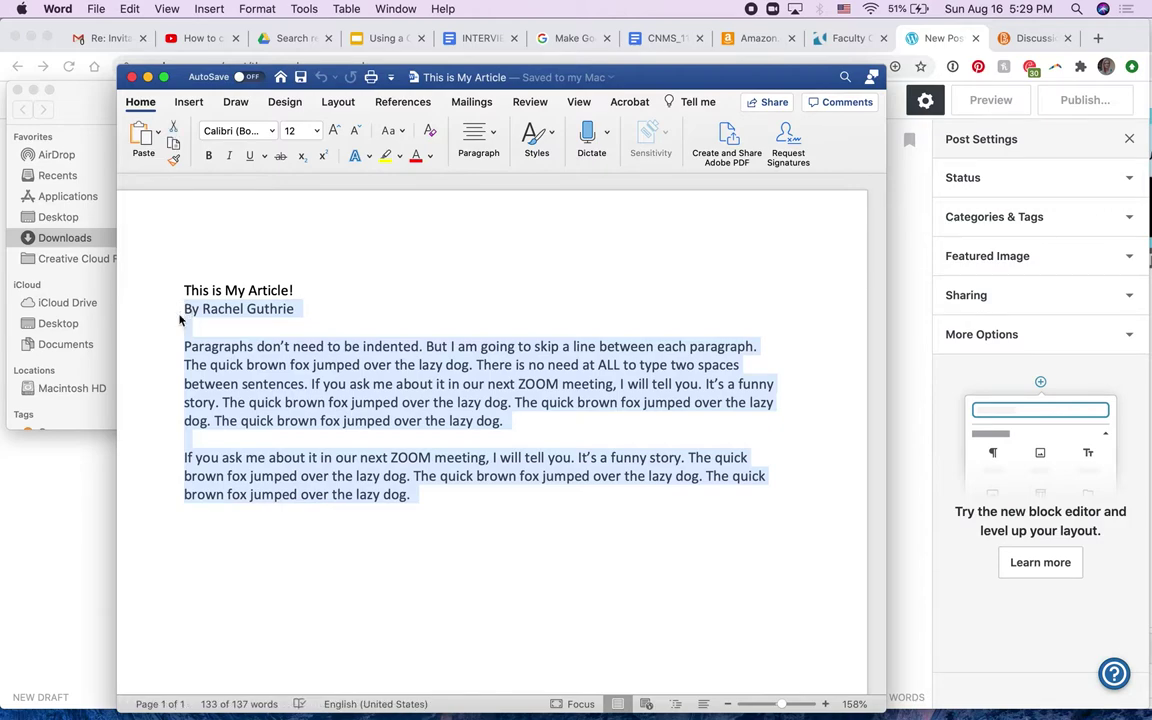
left_click(135, 10)
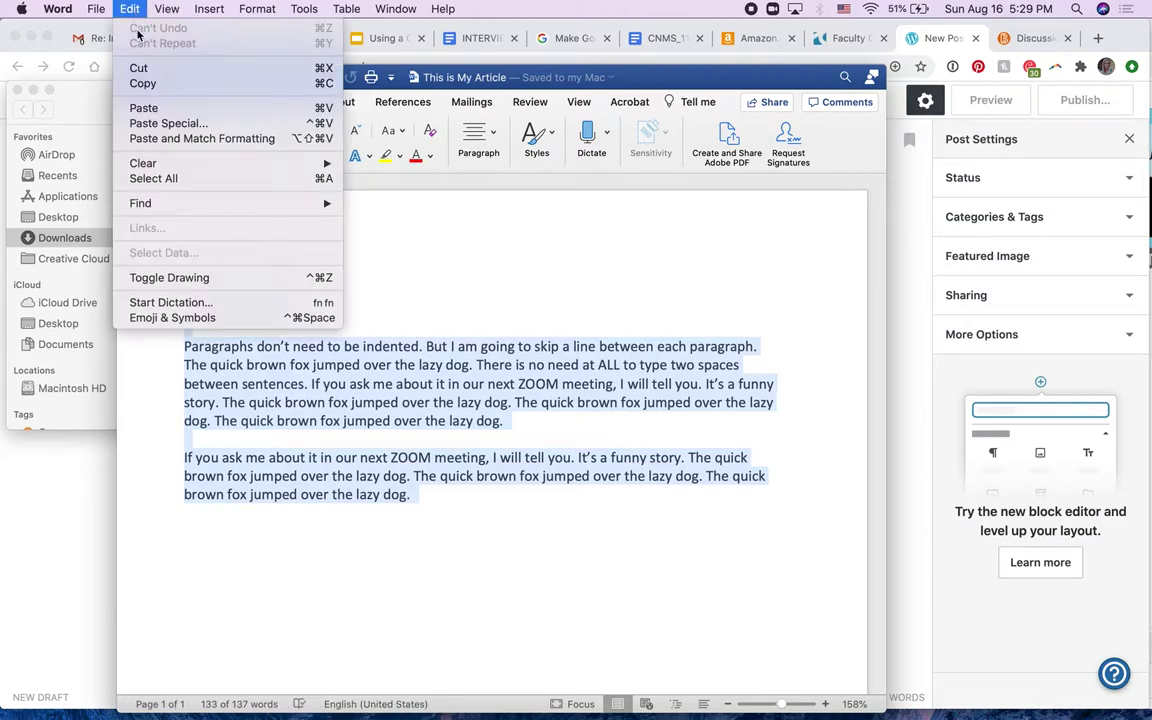
left_click(136, 86)
left_click(72, 527)
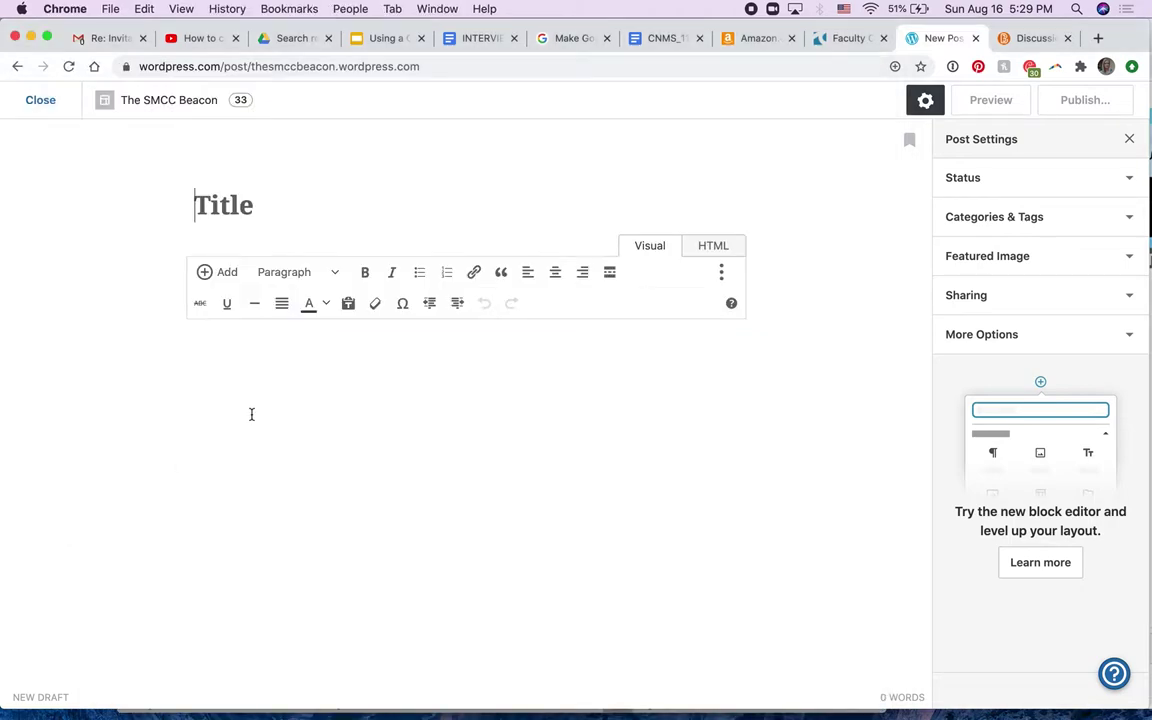
Paste the copied article text into the post body and remove the extra blank lines.
left_click(301, 355)
left_click(145, 10)
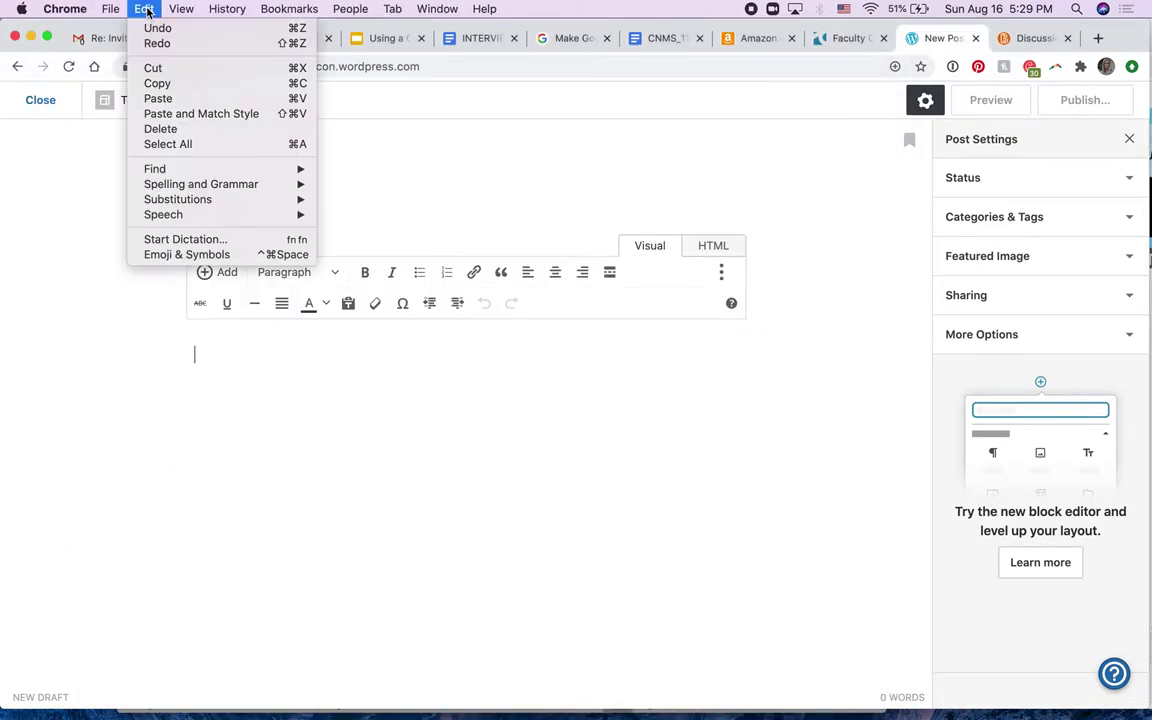
left_click(160, 93)
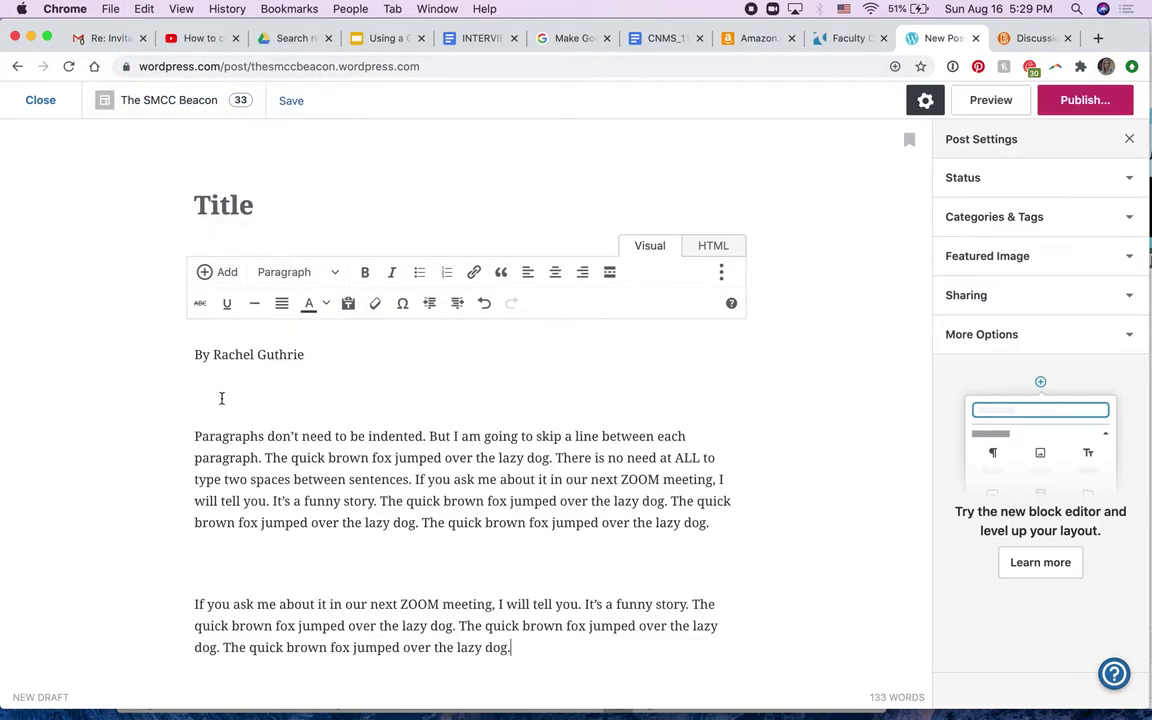
left_click(193, 582)
key("Delete")
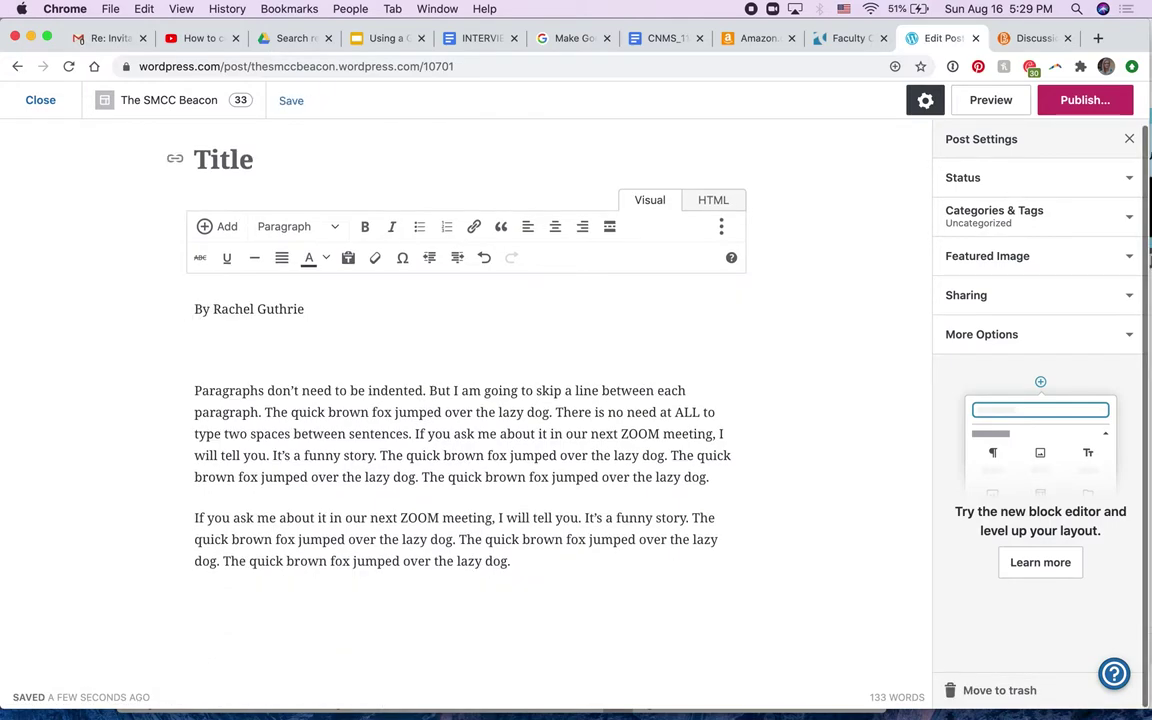
left_click(201, 369)
key("Delete")
Make the byline at the top of the post body italic.
left_click_drag(310, 321, 194, 321)
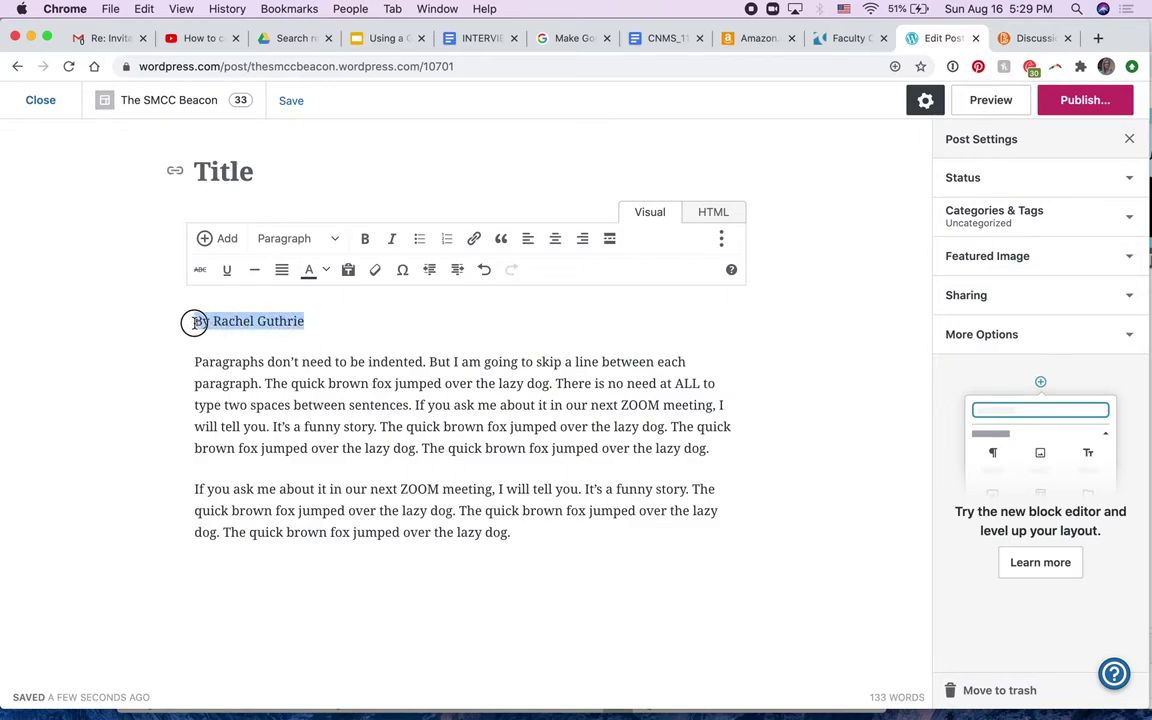
left_click(393, 239)
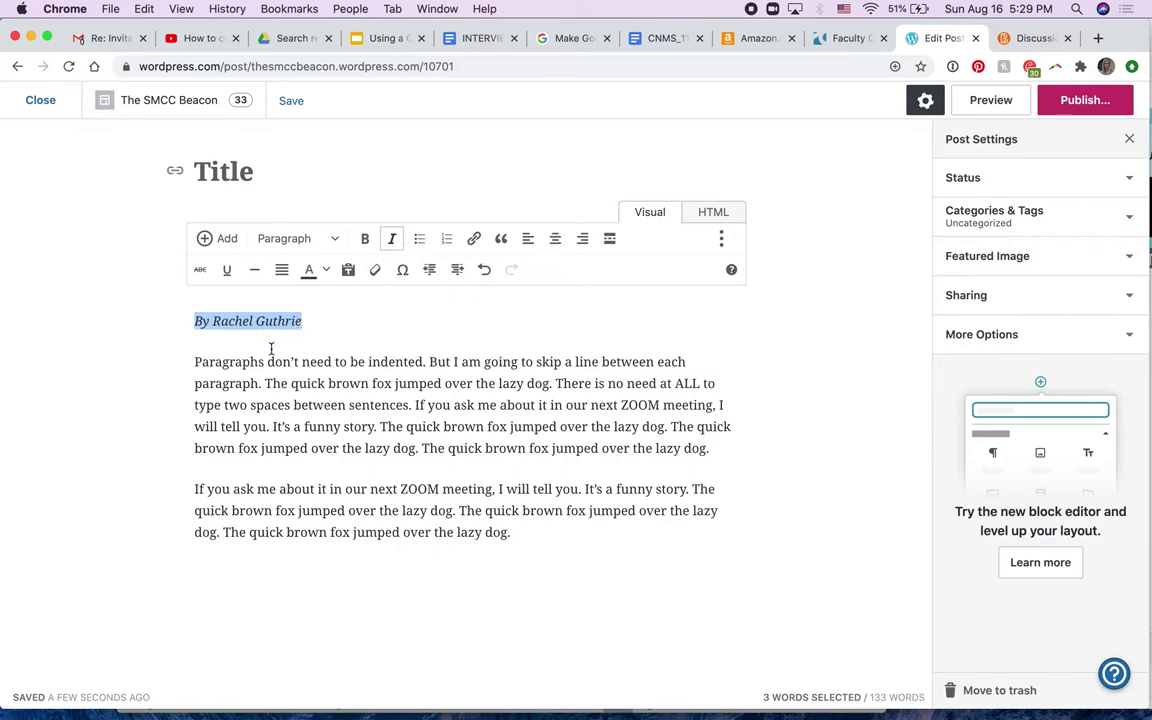
left_click(240, 172)
mouse_move(393, 705)
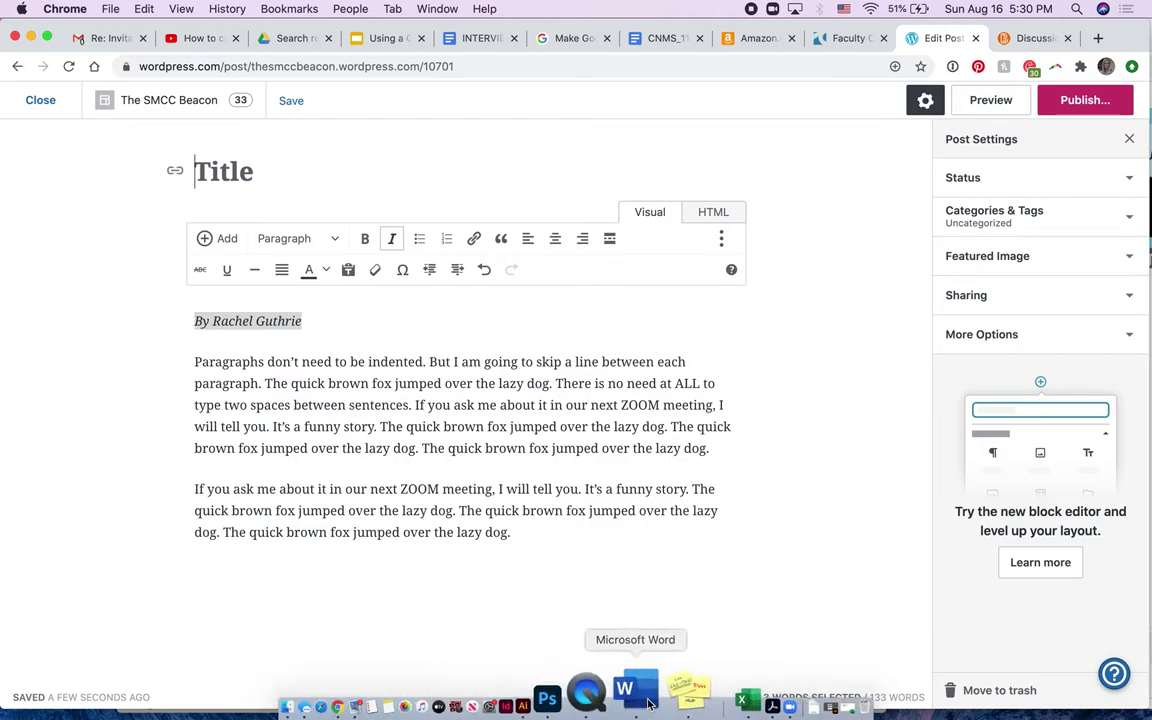
left_click(635, 697)
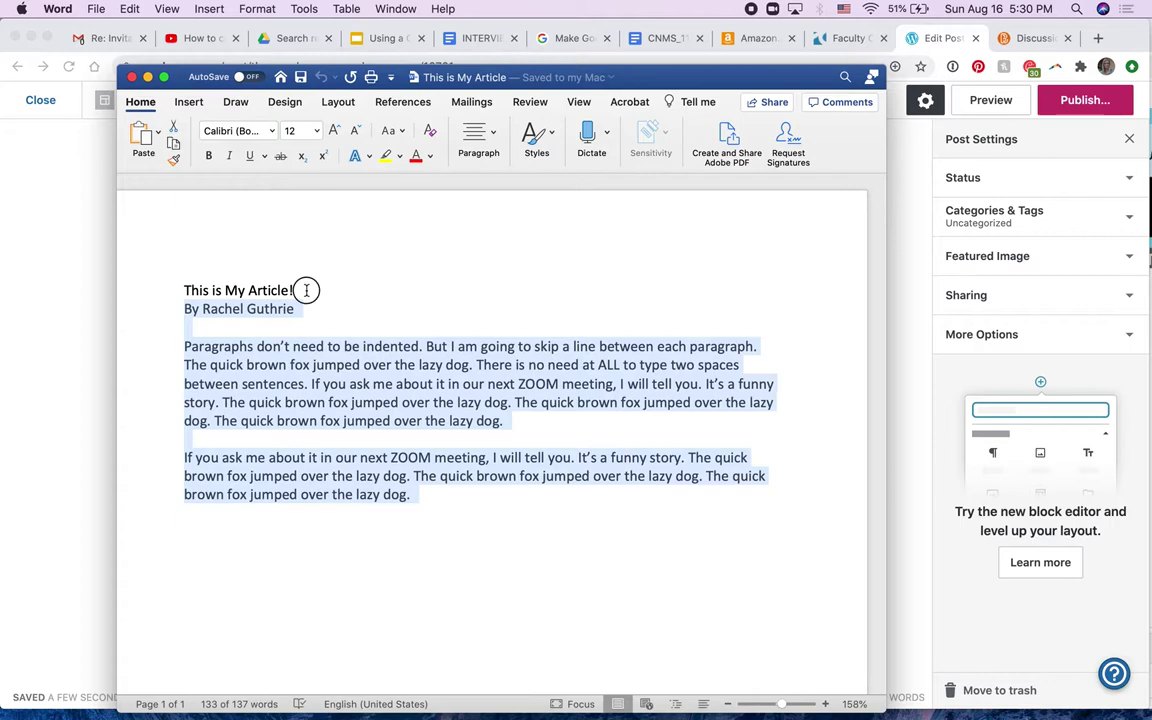
Copy 'This is My Article!' from Word and paste it as the post title.
left_click_drag(306, 291, 171, 291)
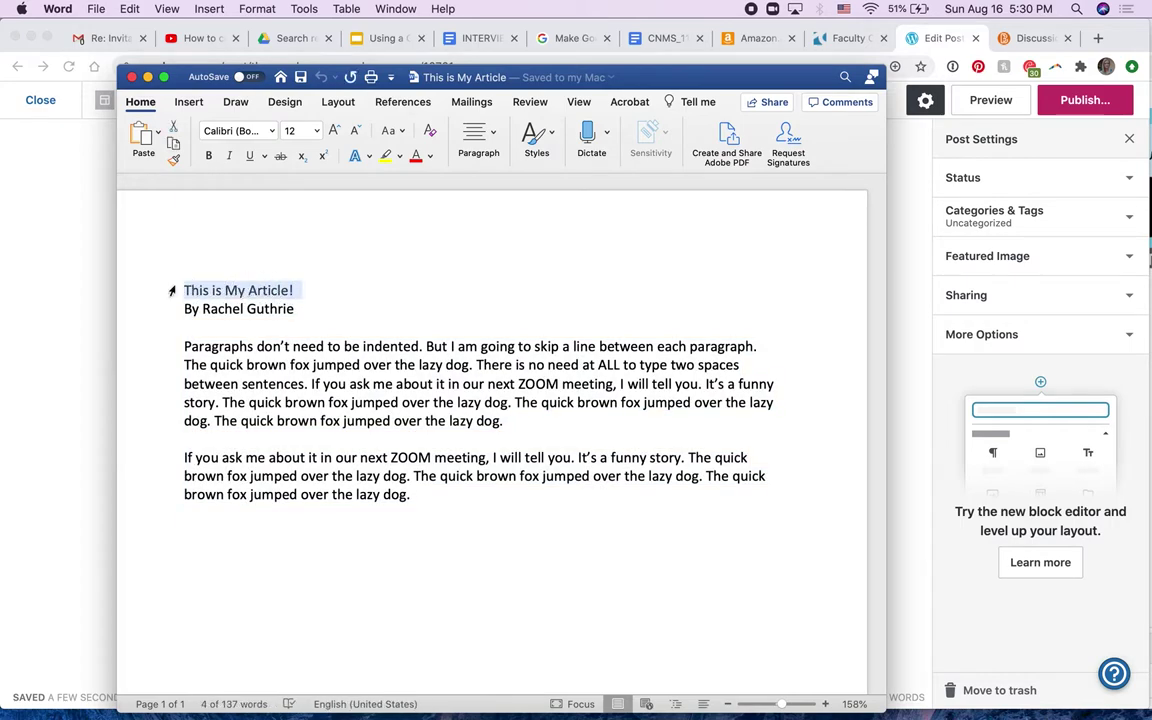
left_click(64, 261)
left_click(247, 171)
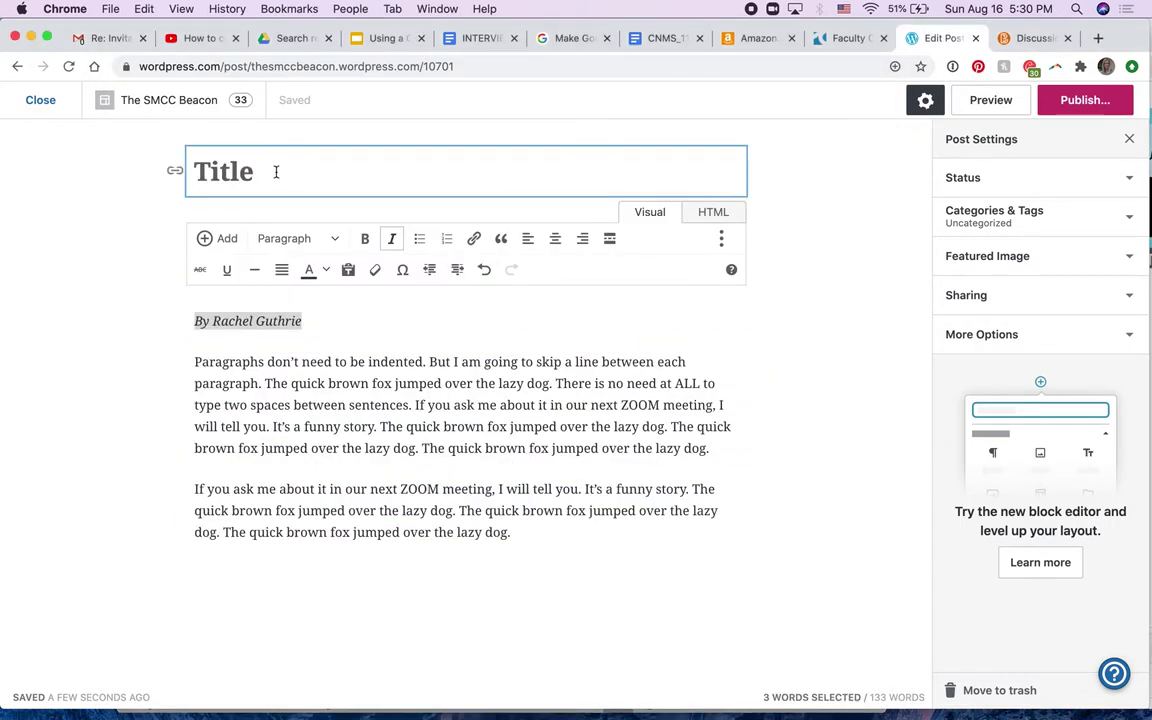
key("super+v")
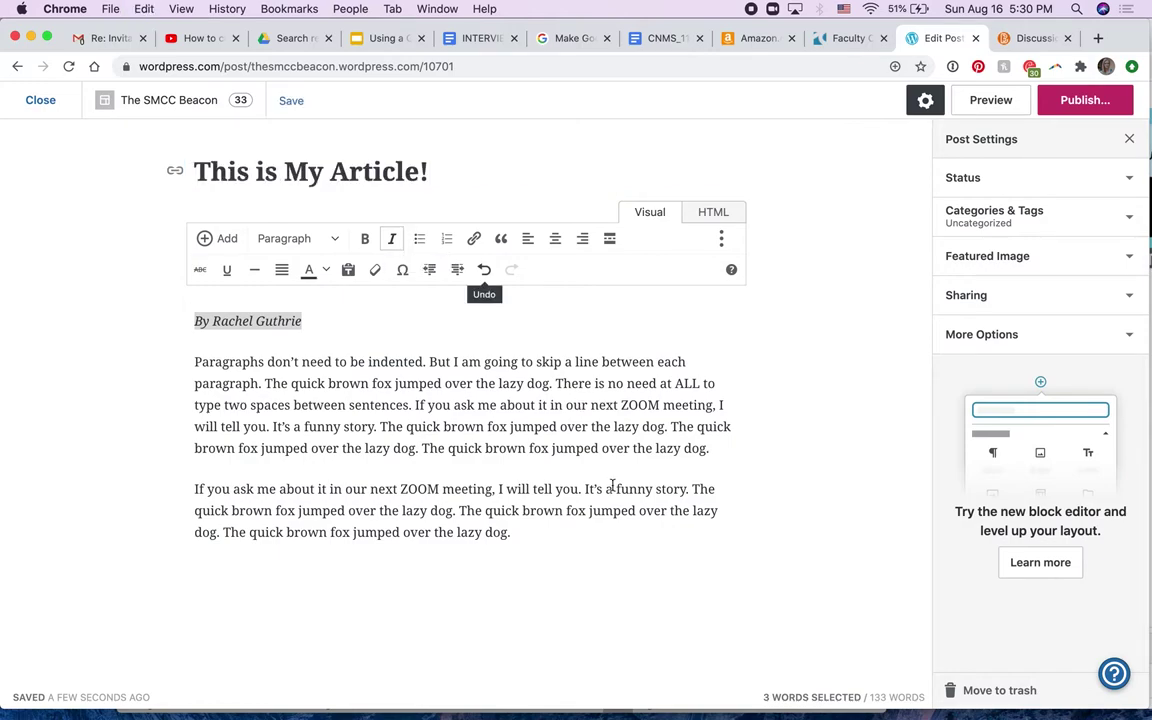
left_click(217, 238)
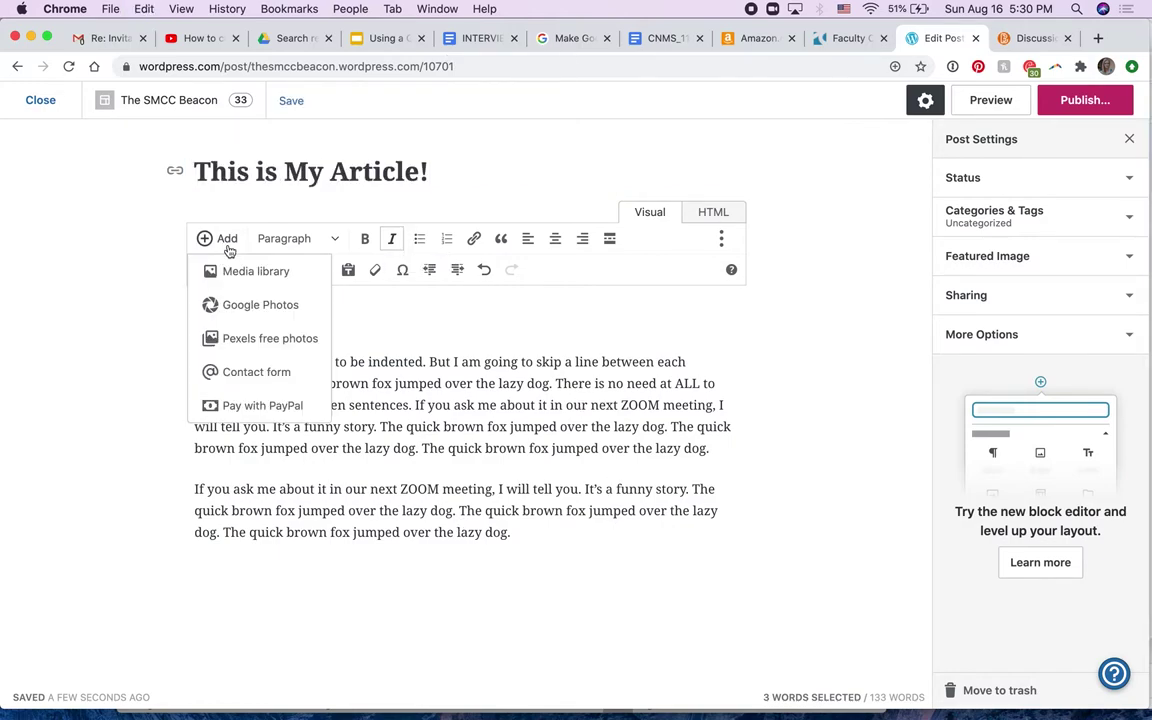
Search Pexels for 'Dogs' and insert the black-and-white dog photo into the post.
left_click(246, 342)
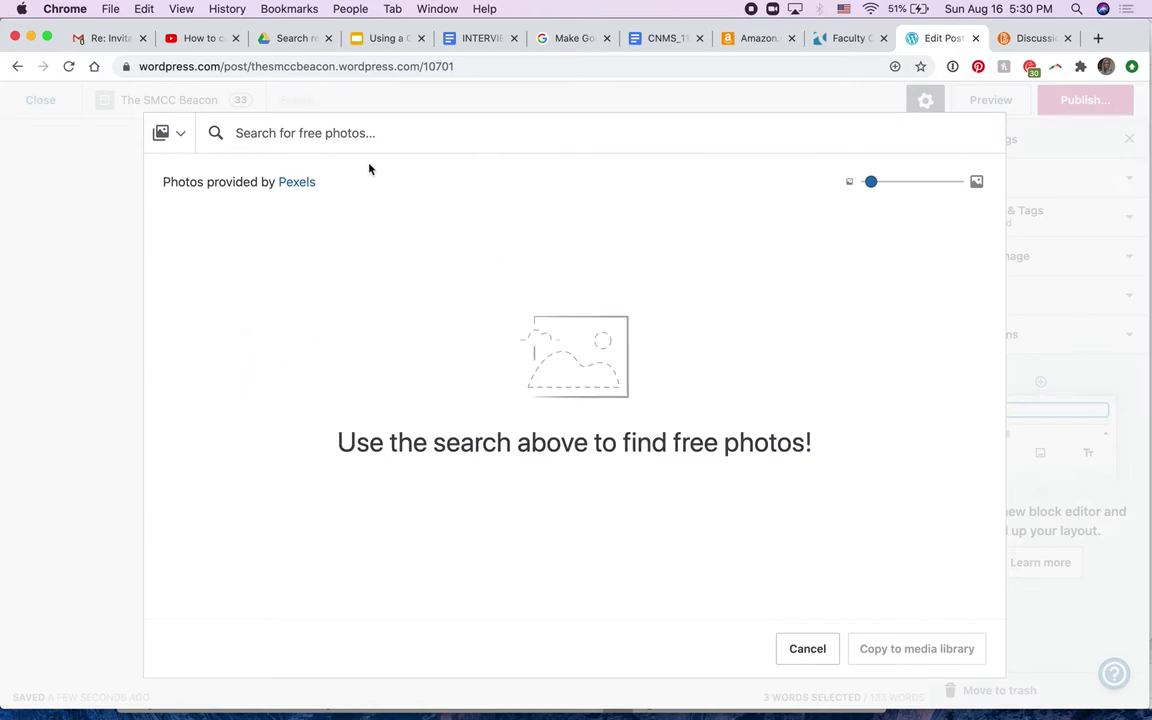
left_click(322, 134)
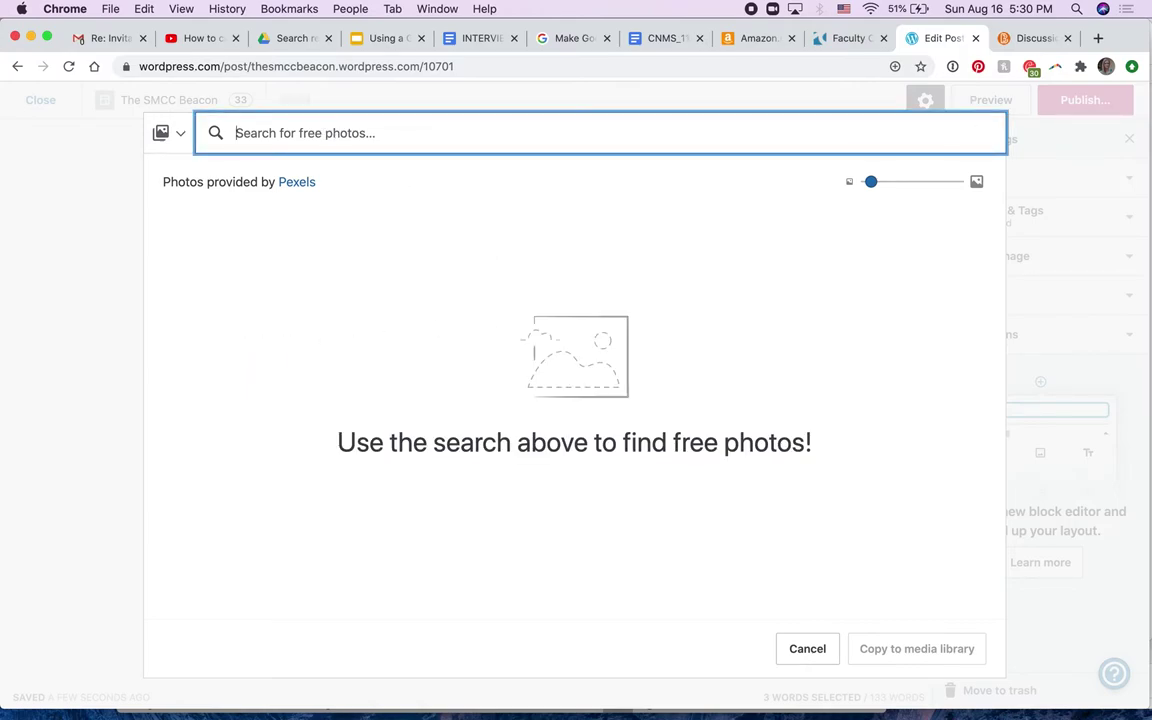
type("Dogs")
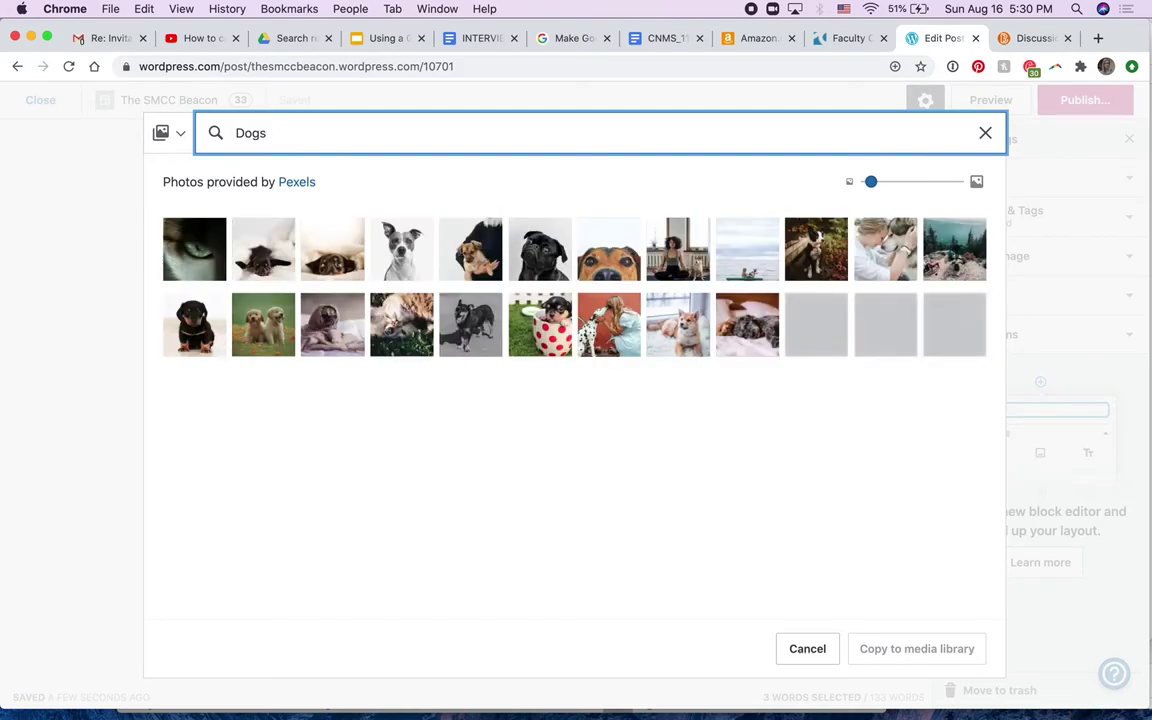
left_click(408, 250)
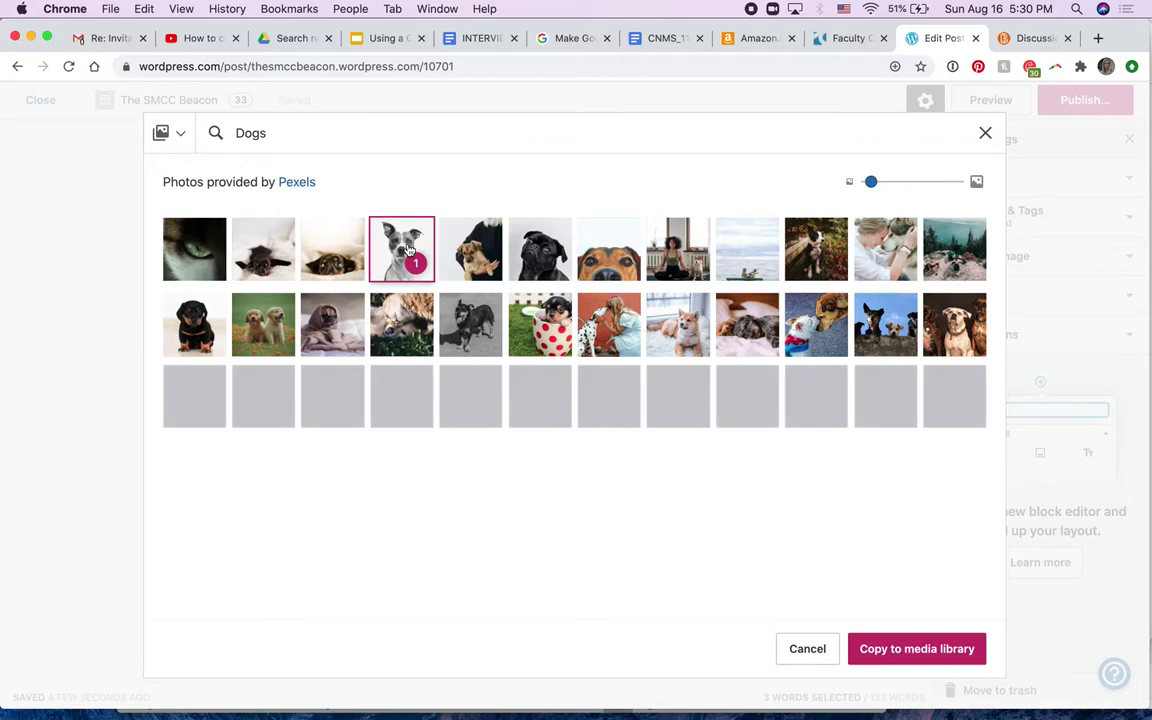
left_click(892, 650)
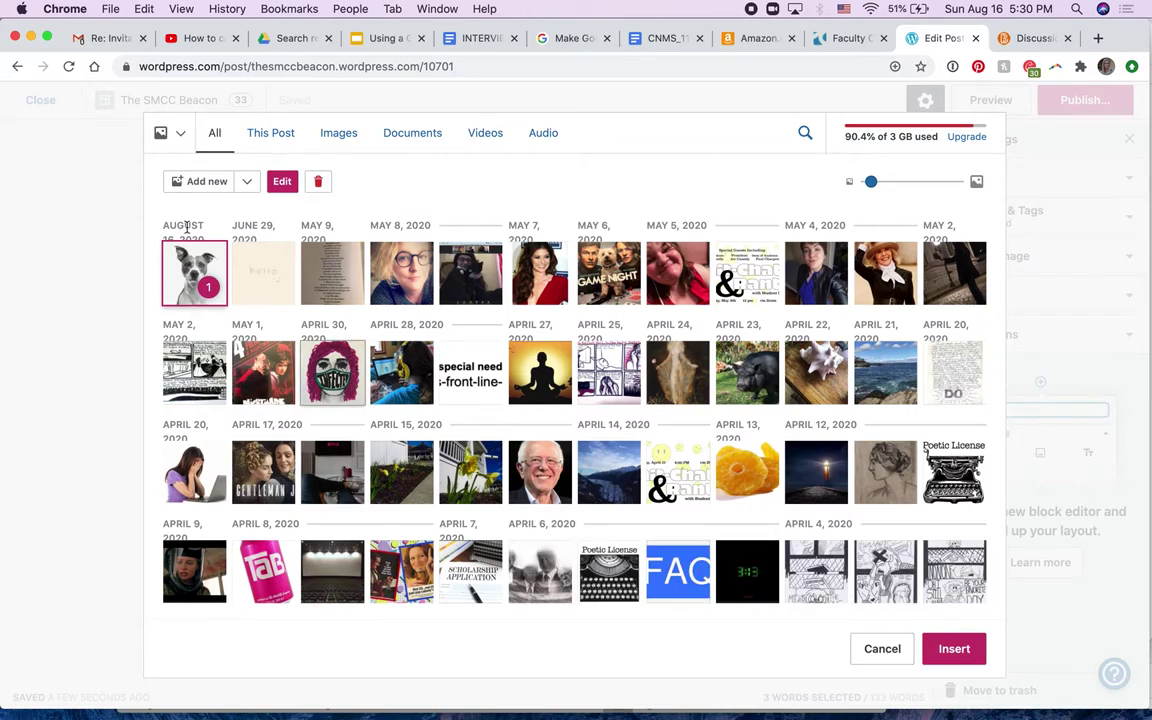
left_click(967, 648)
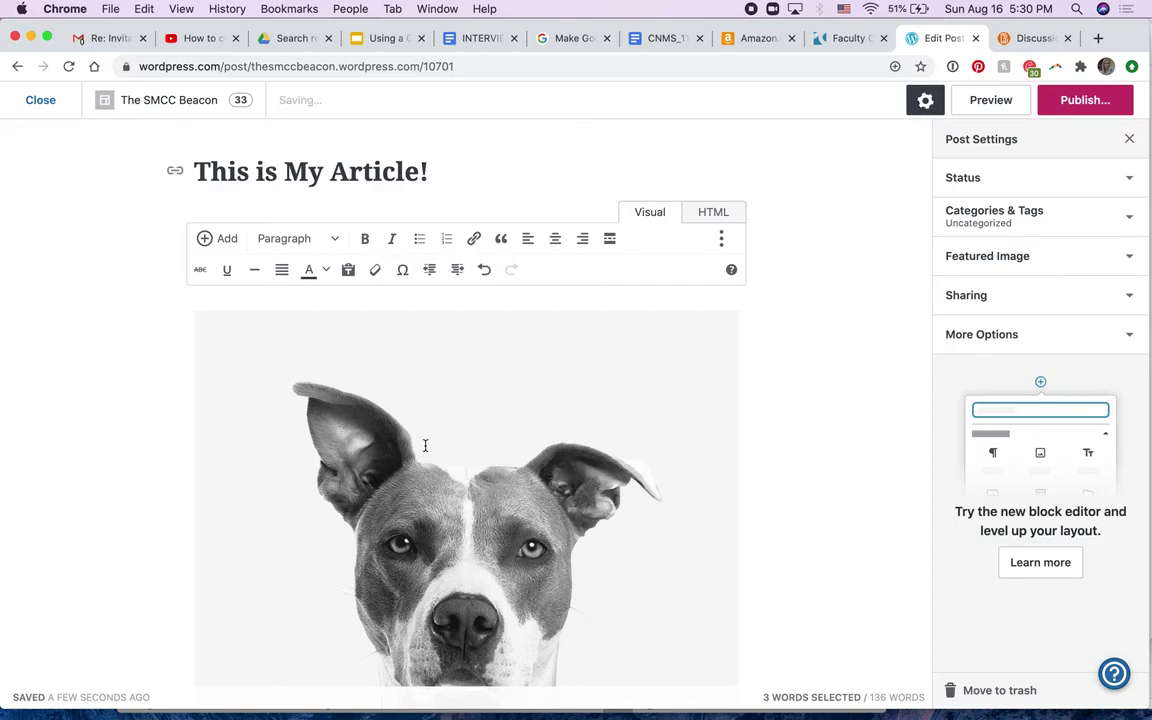
scroll(425, 445, "down", 5)
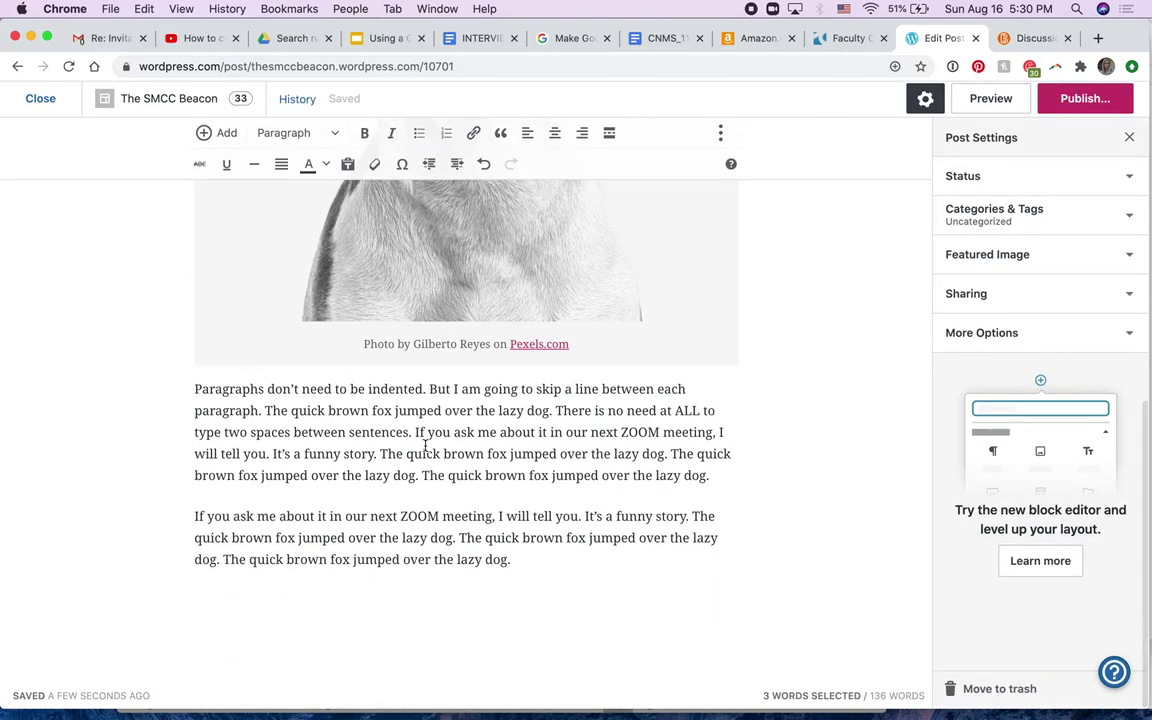
scroll(425, 445, "up", 5)
scroll(425, 445, "up", 2)
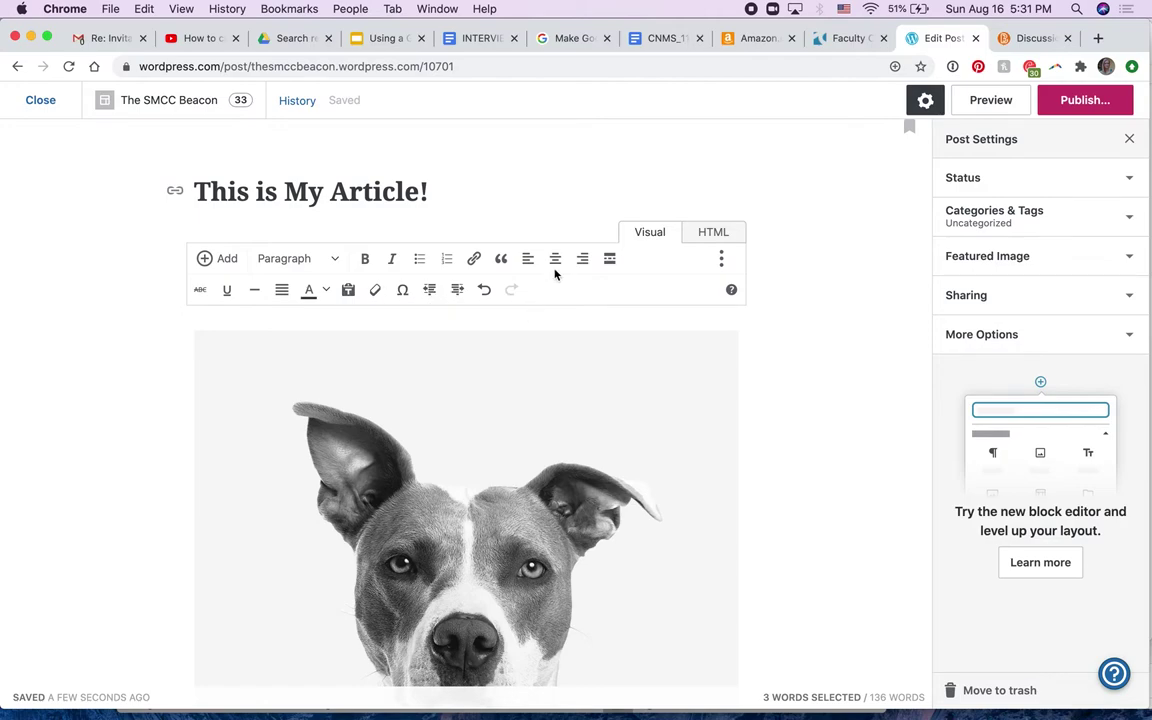
left_click(724, 260)
left_click(724, 260)
left_click(720, 232)
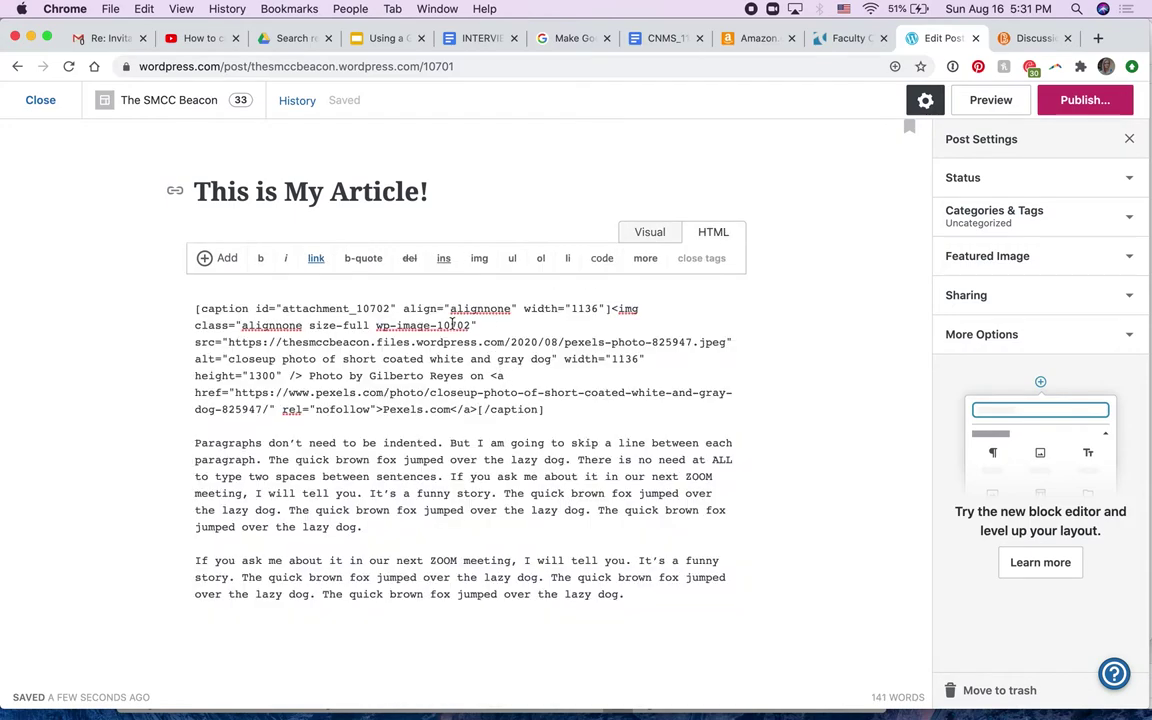
scroll(432, 348, "down", 3)
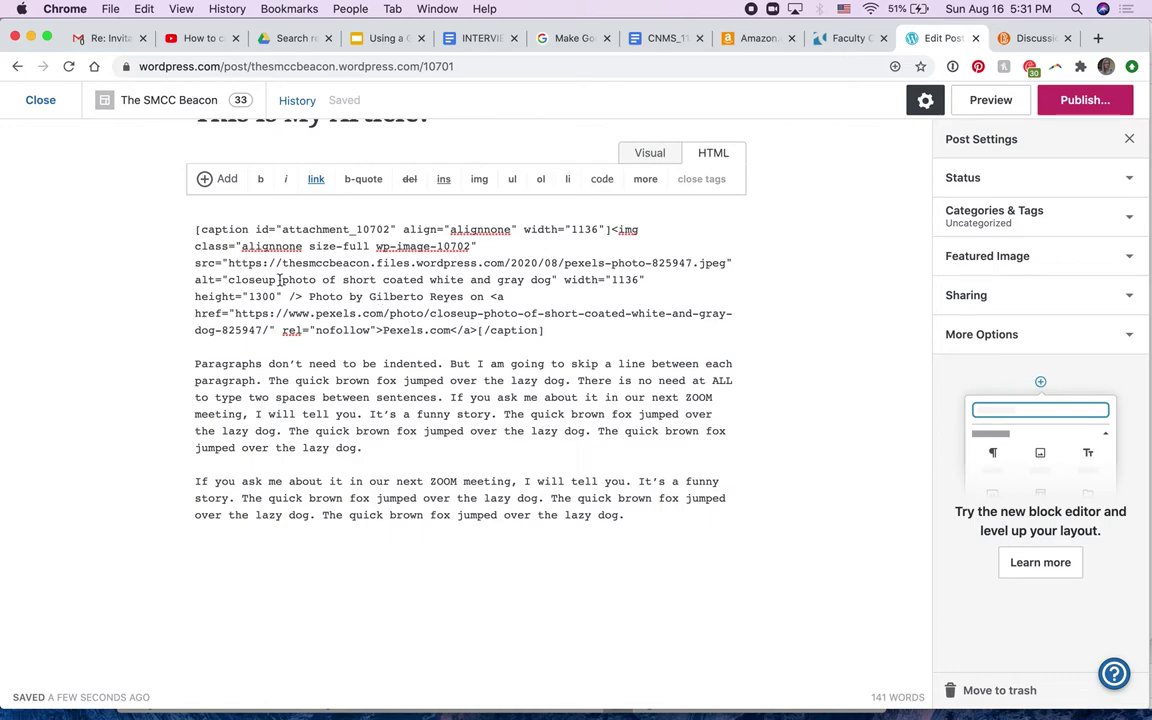
left_click(650, 152)
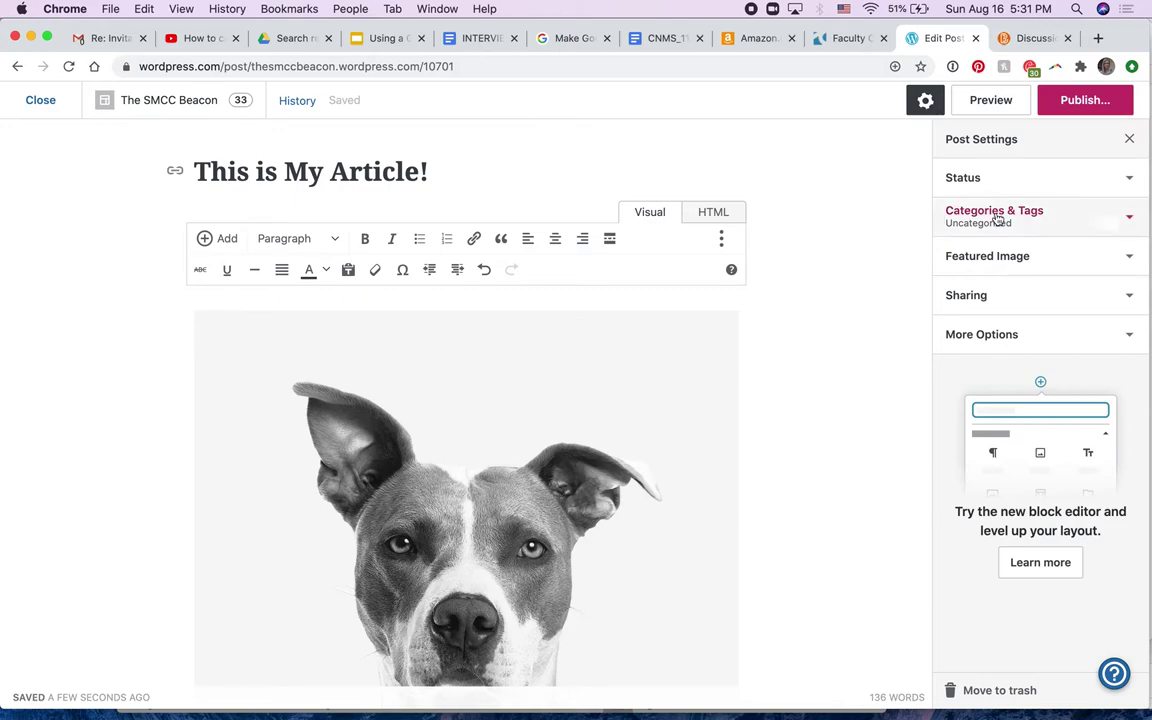
In Categories & Tags, check Arts & Features and uncheck Uncategorized.
left_click(1131, 221)
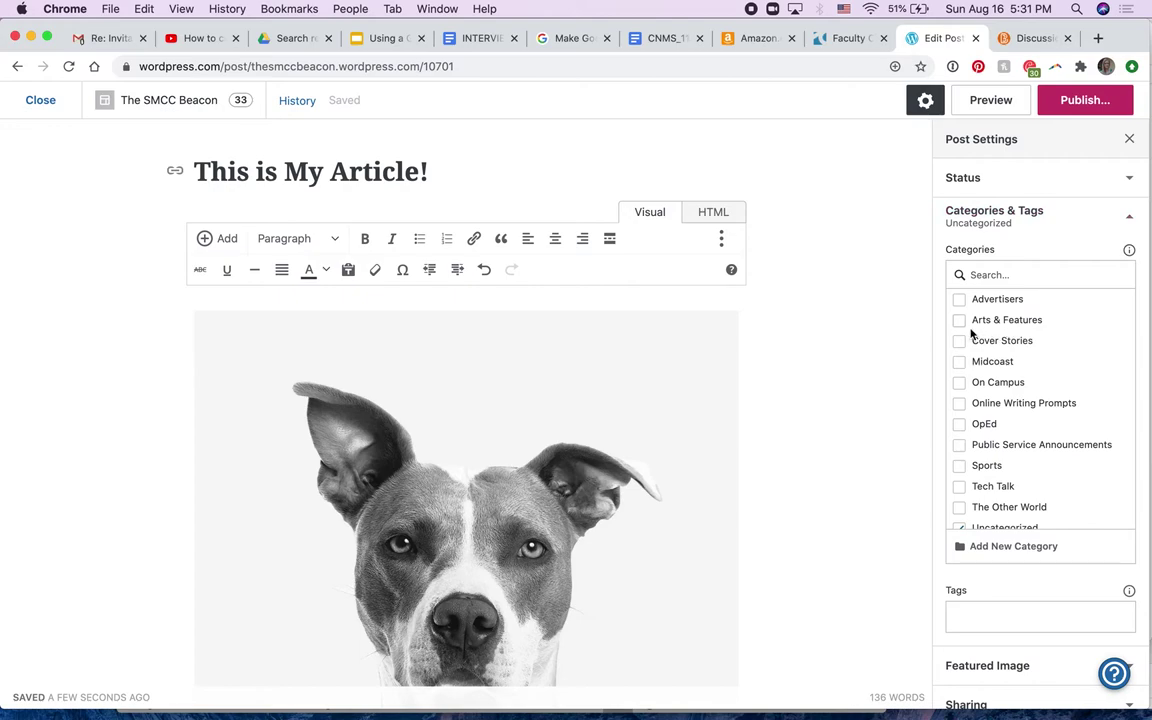
left_click(960, 323)
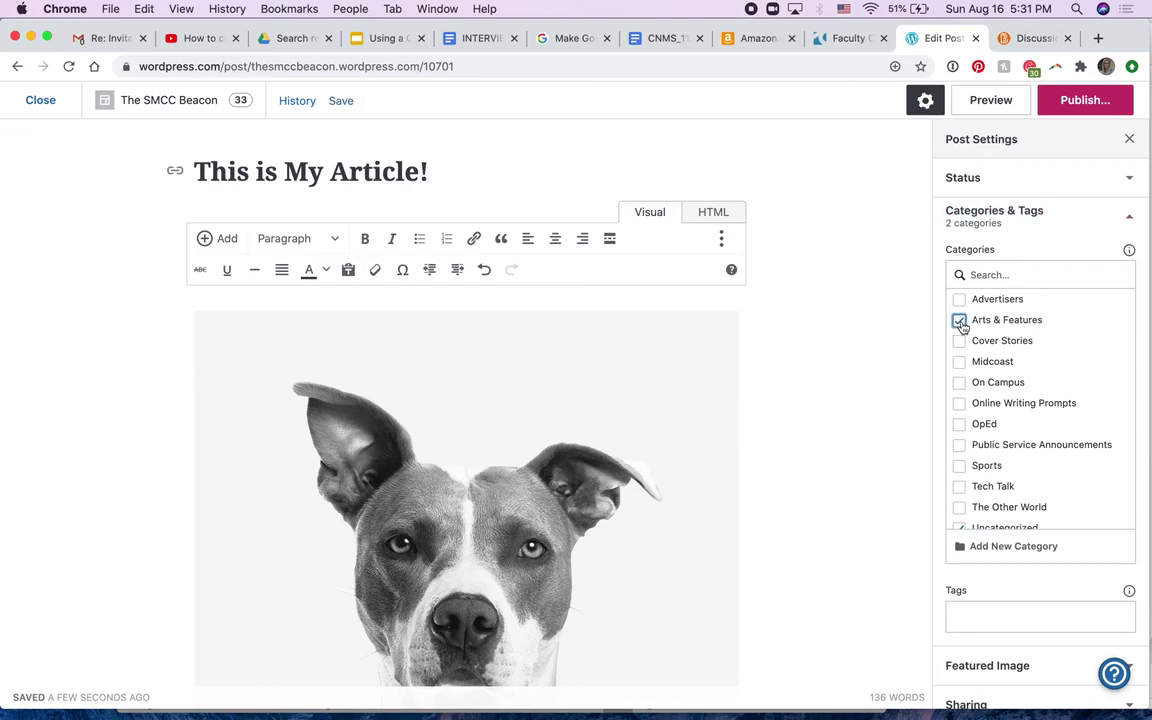
scroll(1000, 432, "down", 1)
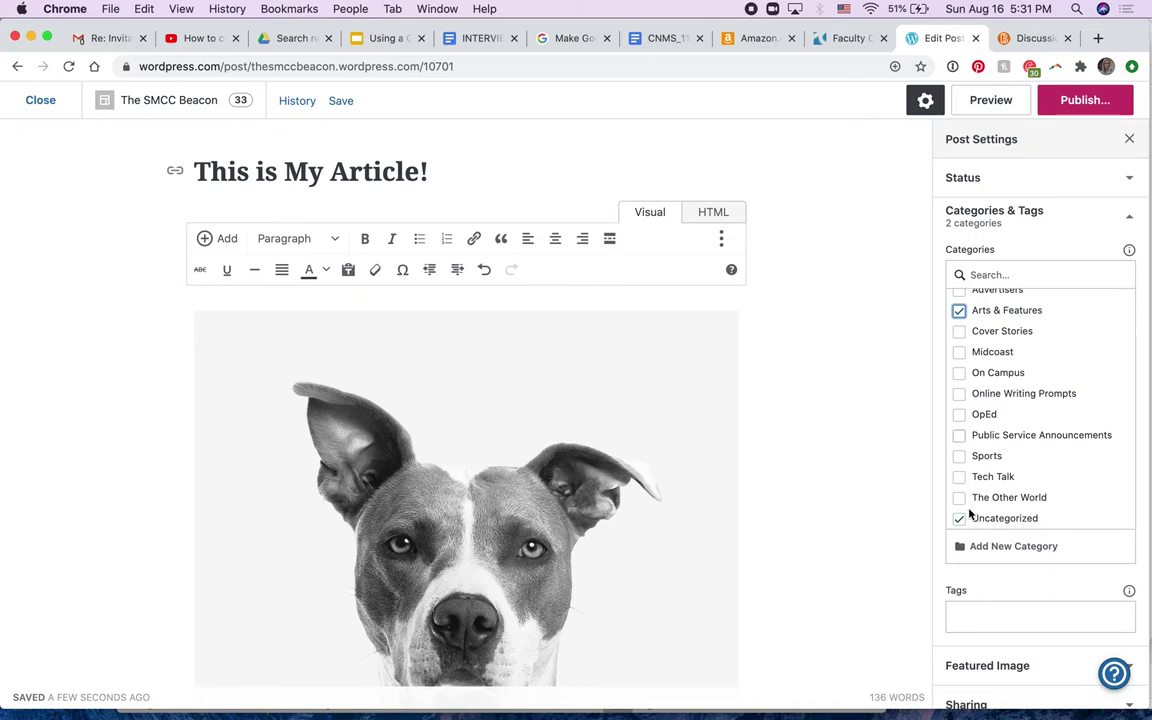
left_click(959, 518)
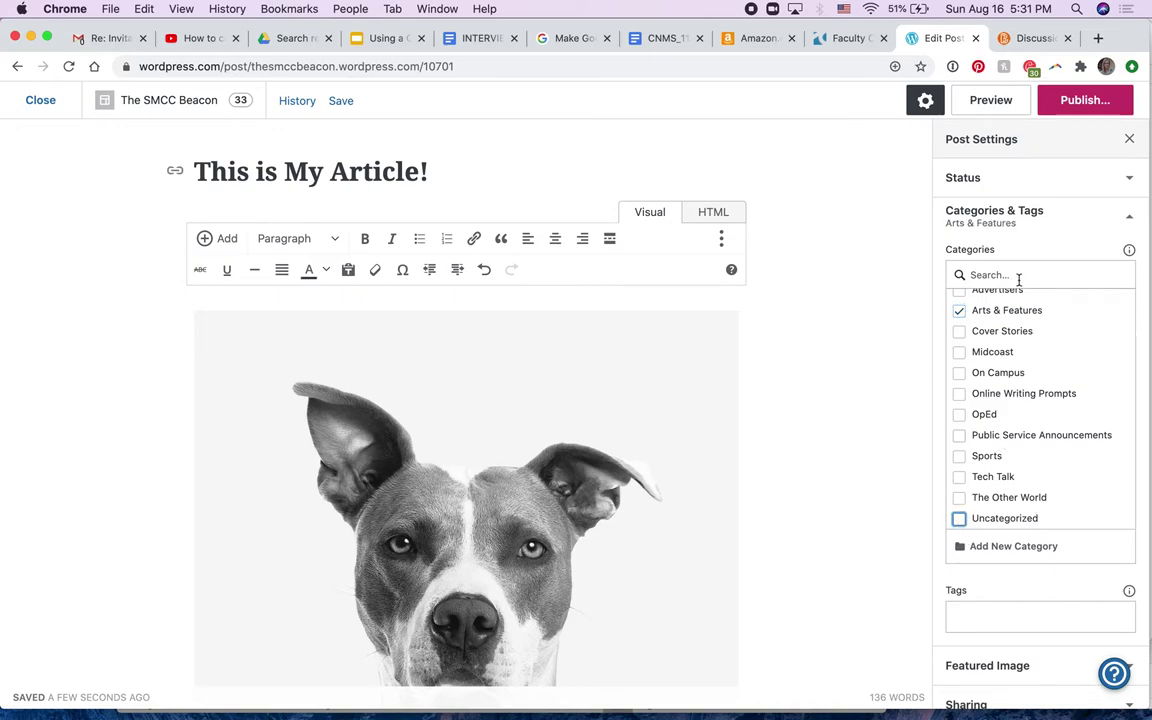
scroll(995, 326, "up", 1)
scroll(1005, 333, "down", 1)
scroll(833, 411, "down", 2)
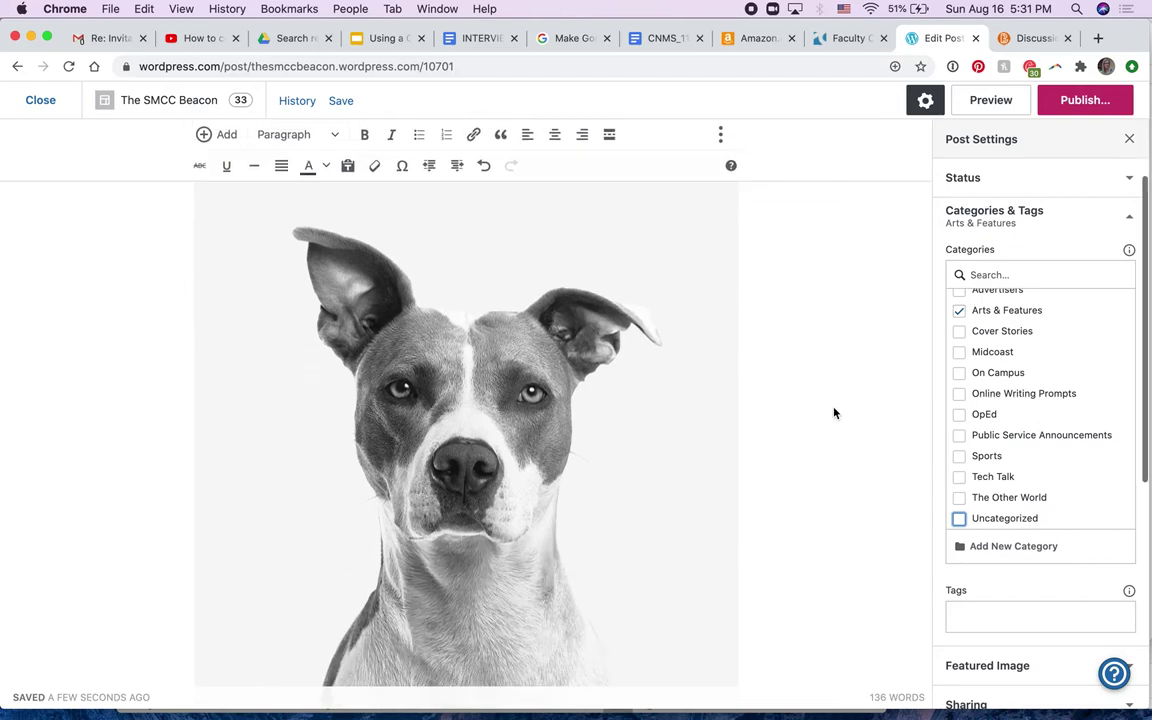
scroll(1047, 491, "down", 3)
scroll(1047, 491, "down", 4)
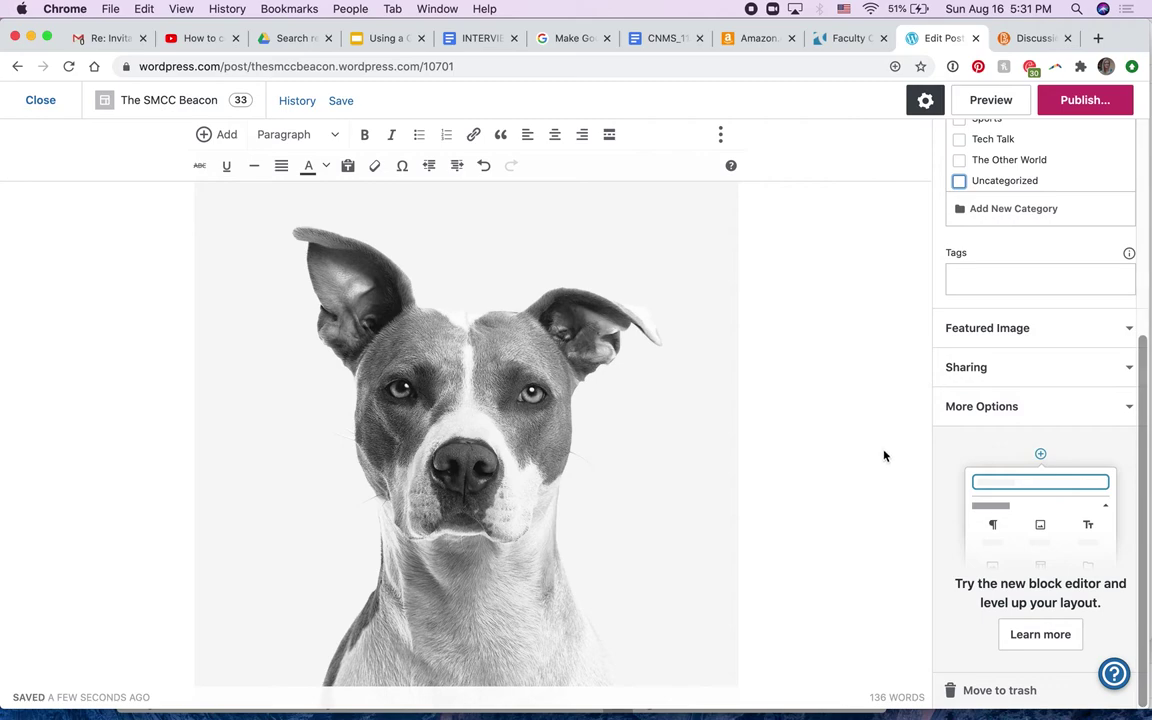
scroll(884, 456, "up", 2)
scroll(884, 456, "up", 2)
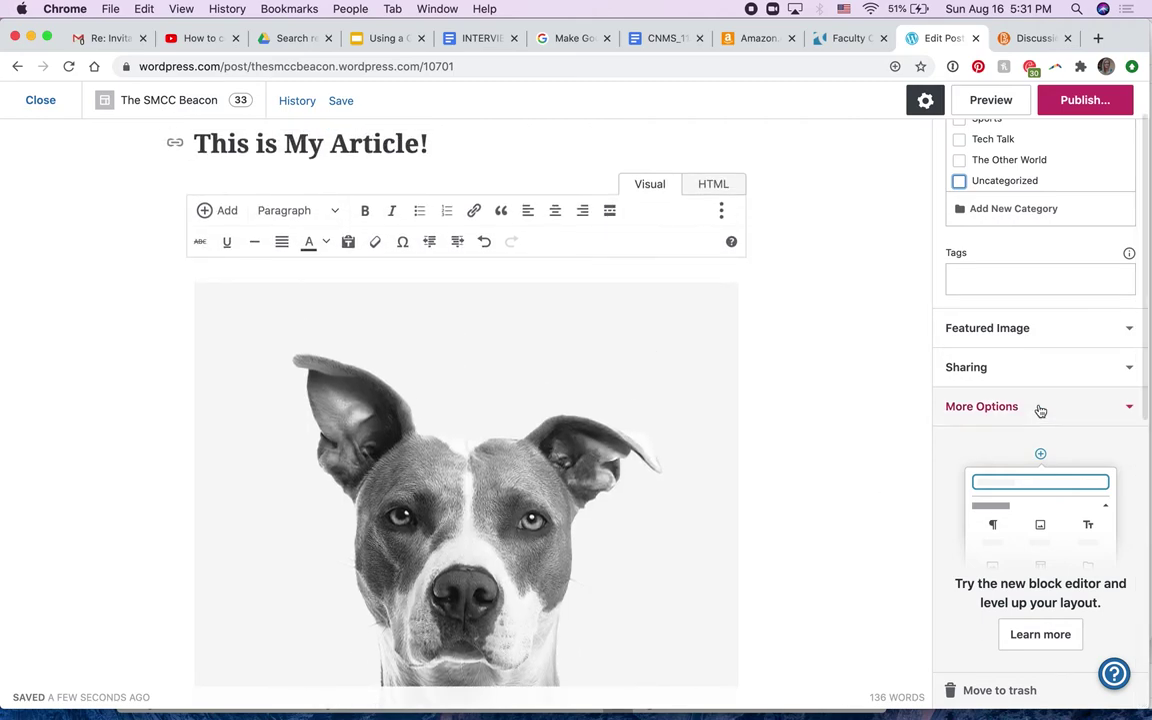
scroll(1039, 407, "up", 5)
scroll(1039, 404, "up", 2)
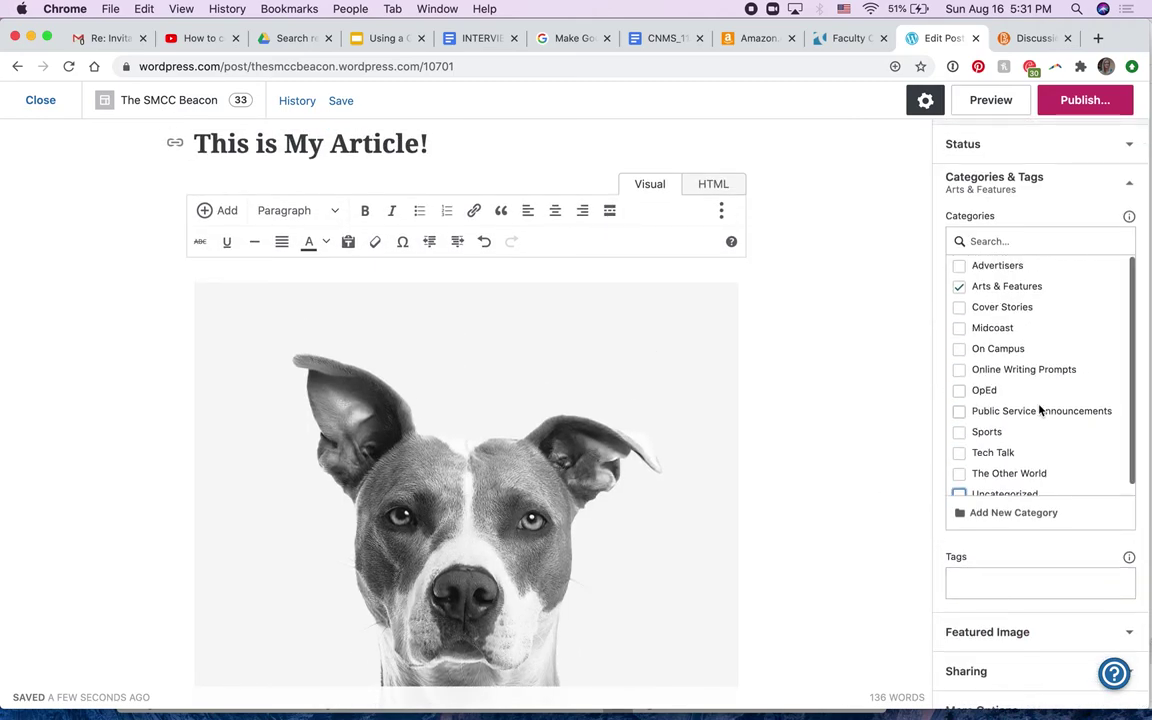
Change the publish date from Immediately to September 4, 2020 at 9:30 PM.
left_click(1129, 147)
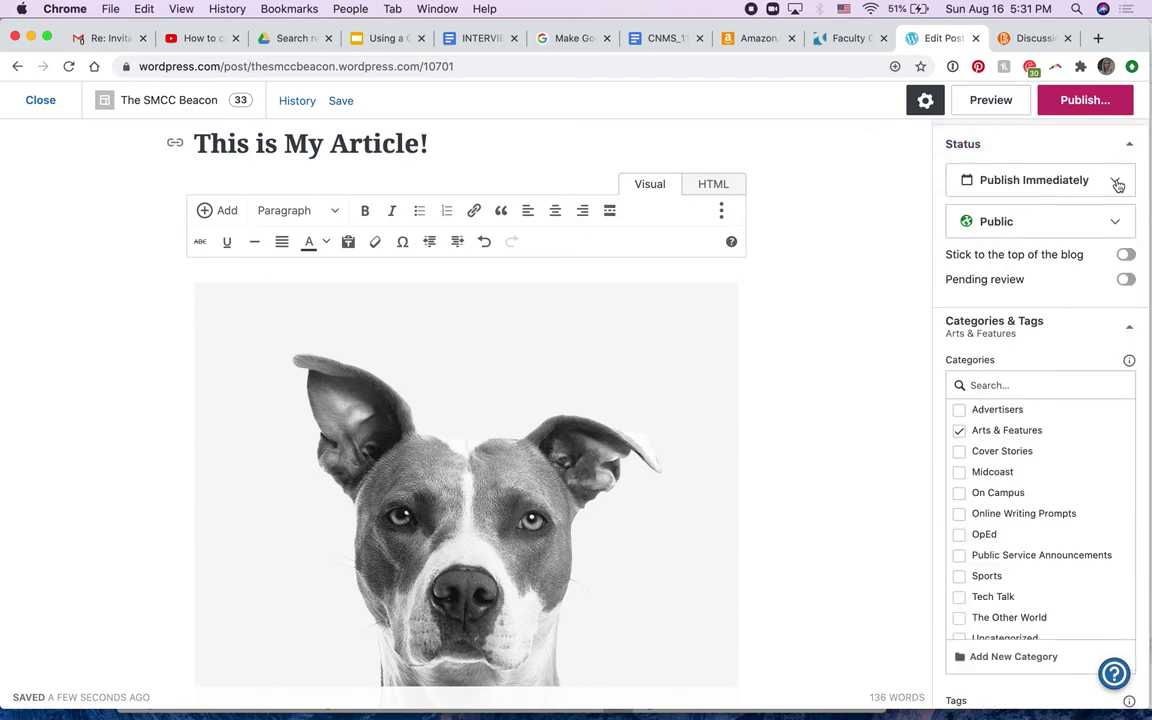
left_click(1116, 181)
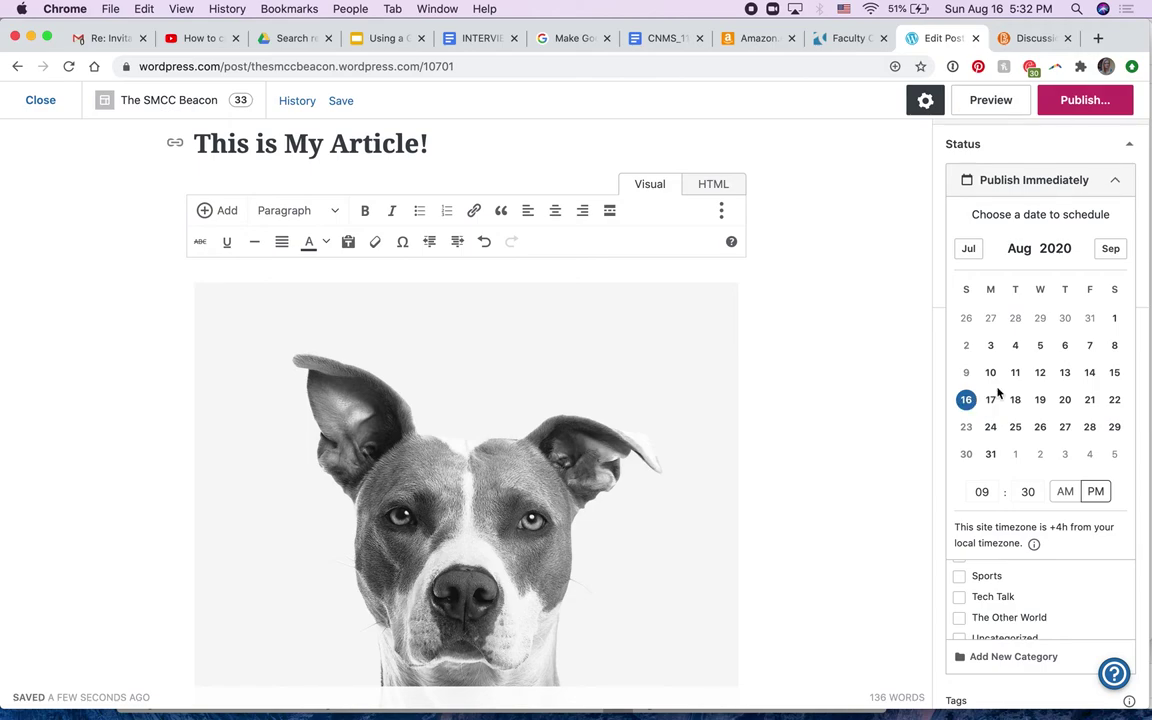
left_click(1110, 249)
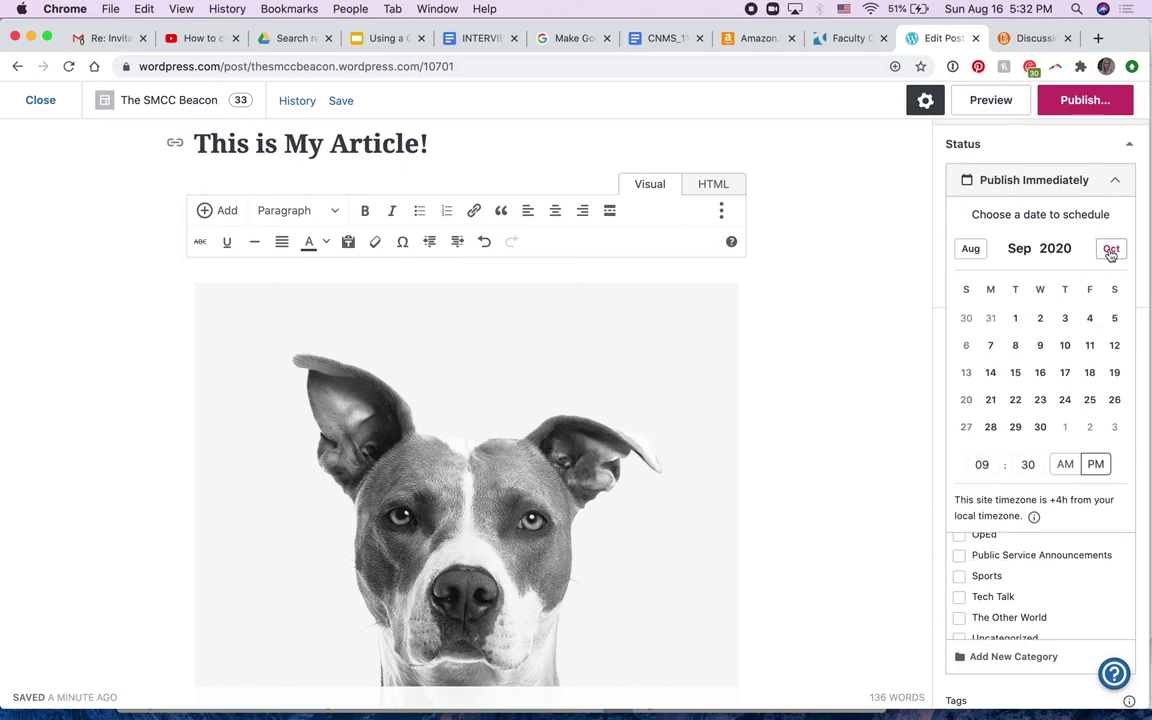
left_click(1090, 320)
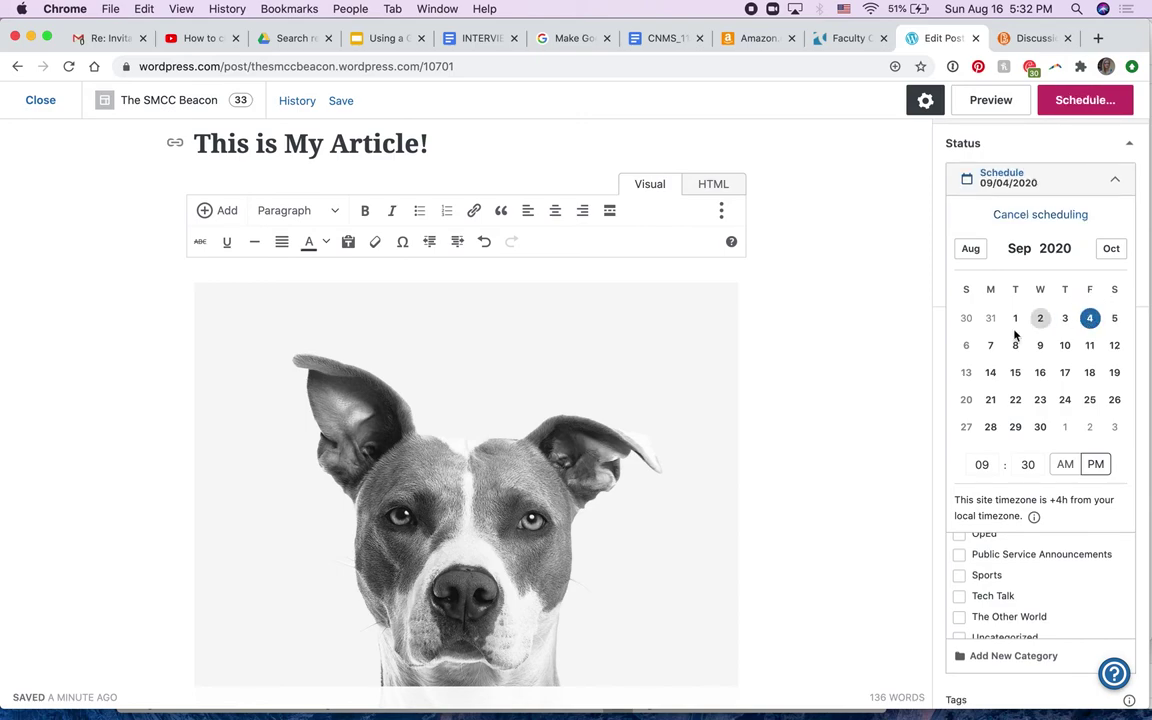
scroll(785, 393, "down", 4)
scroll(785, 393, "down", 10)
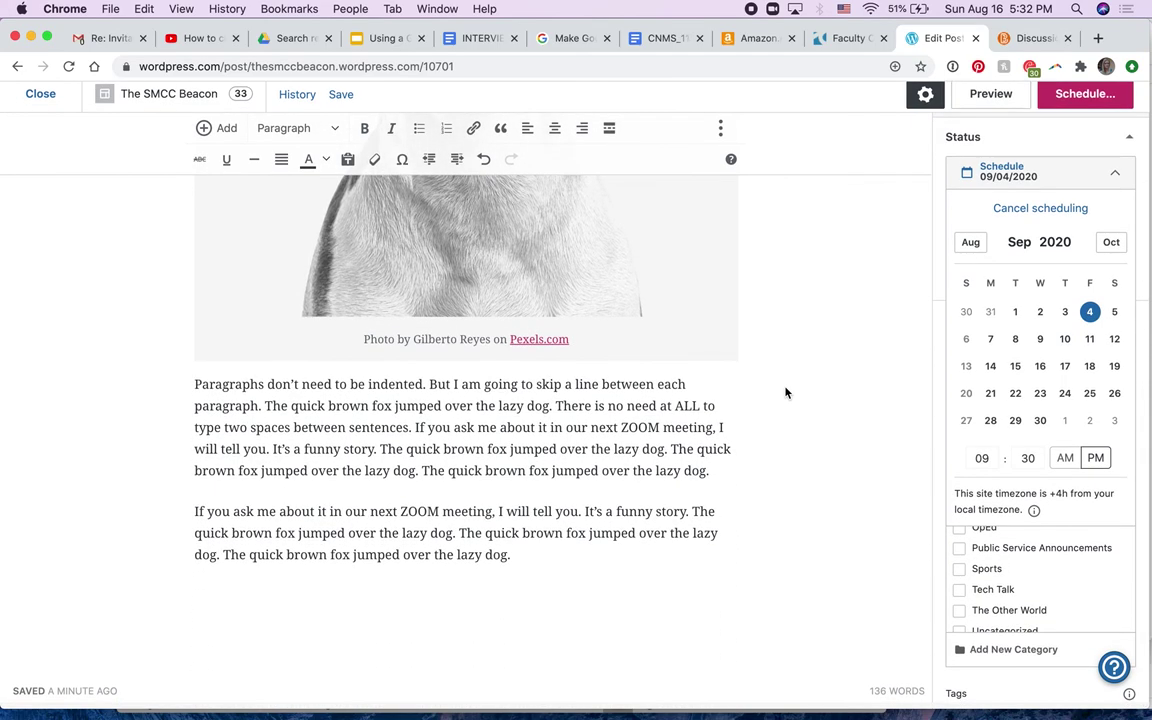
scroll(785, 393, "up", 7)
scroll(785, 393, "up", 5)
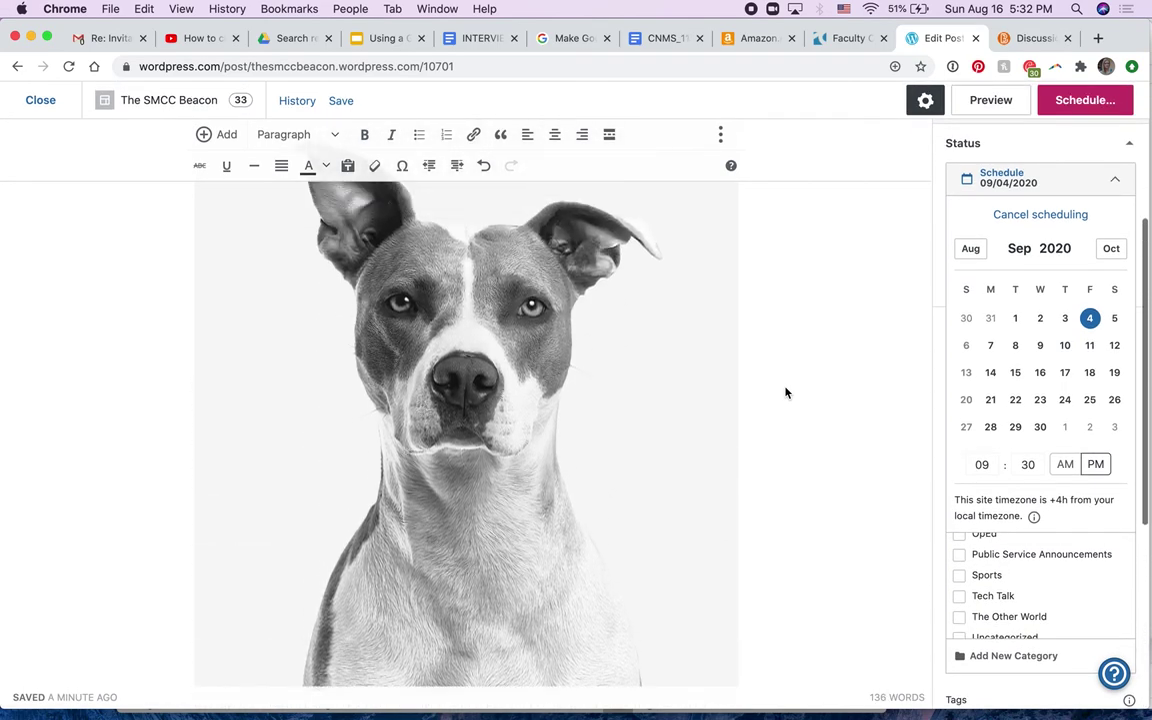
Close the editor and confirm leaving without saving, returning to the Posts list.
left_click(39, 103)
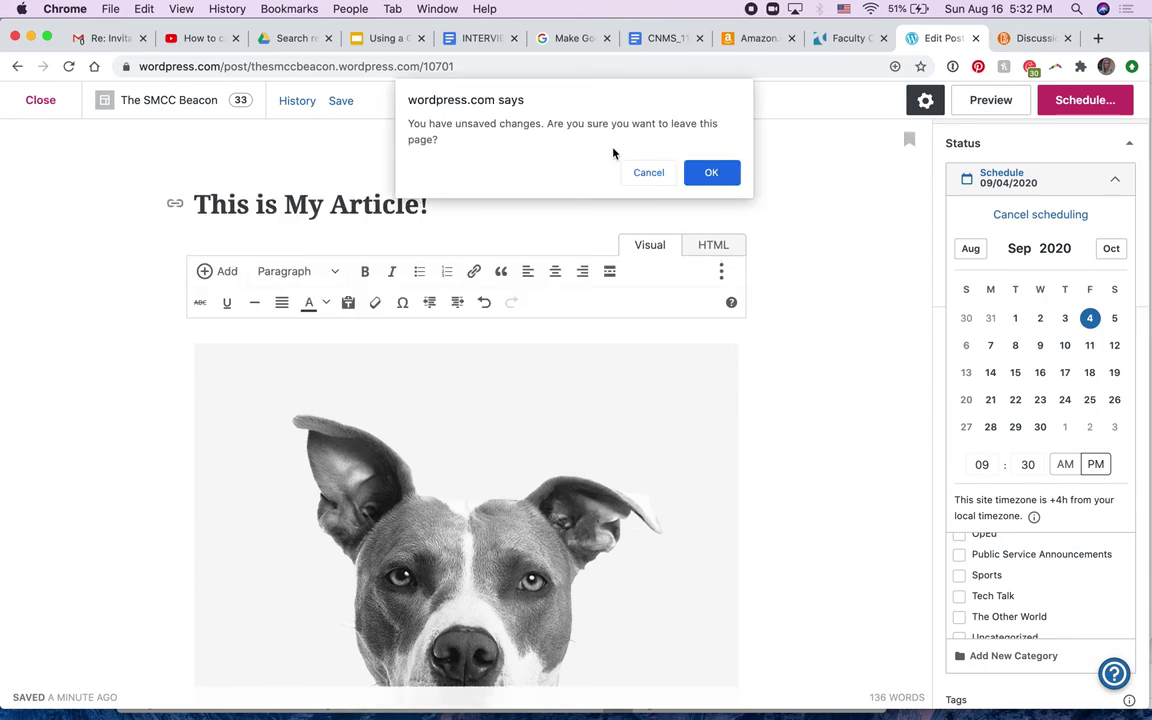
left_click(711, 173)
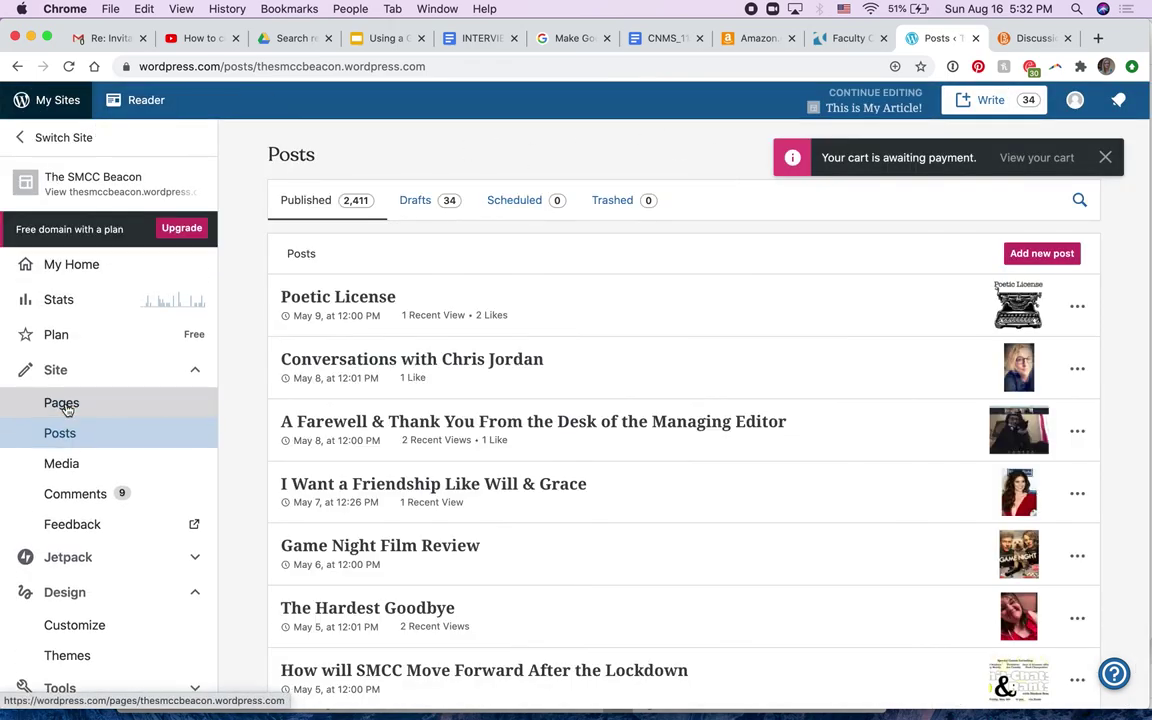
scroll(371, 600, "down", 1)
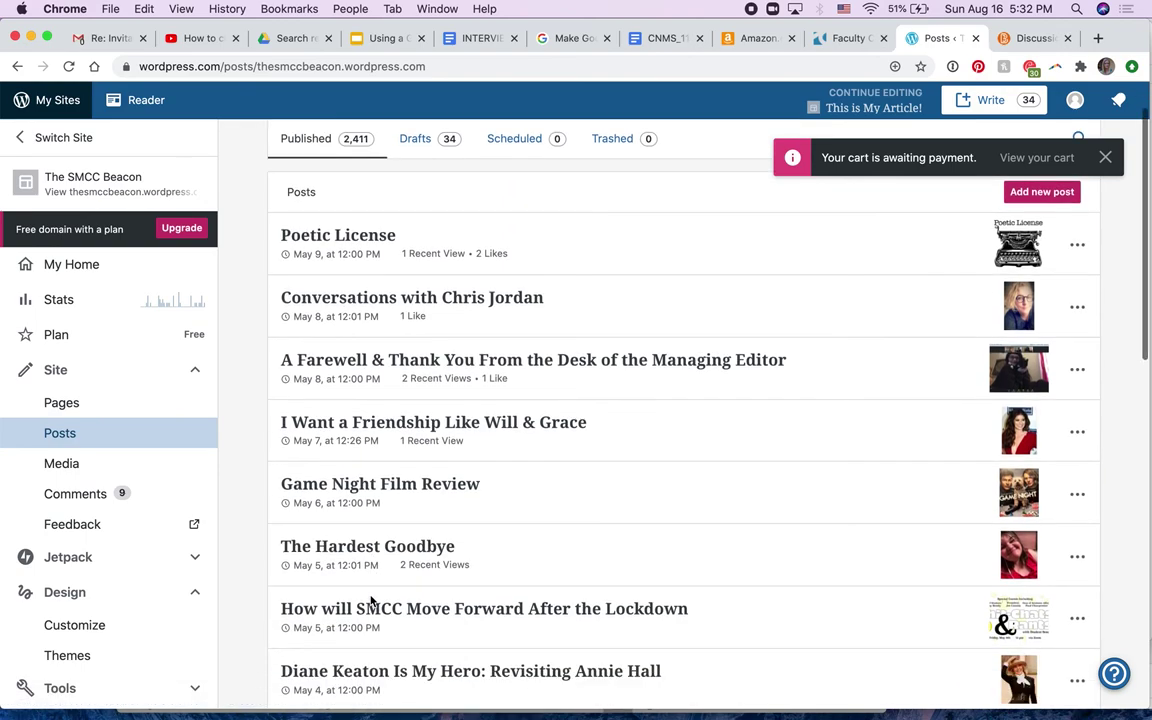
scroll(371, 600, "up", 1)
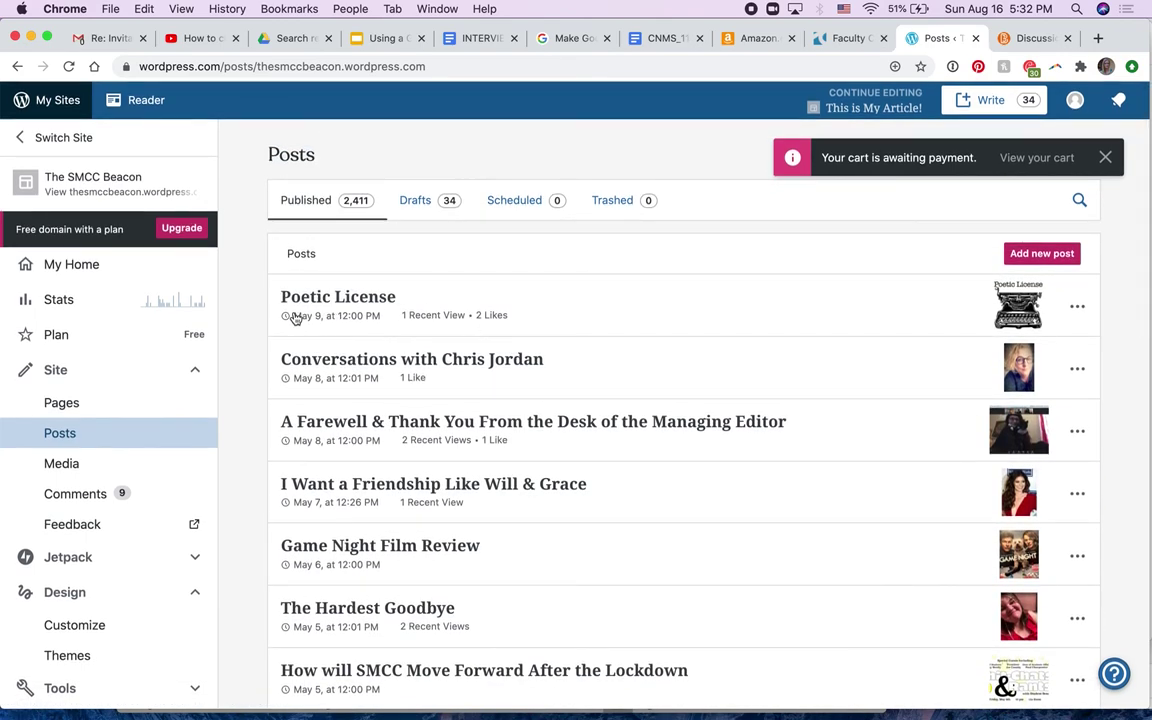